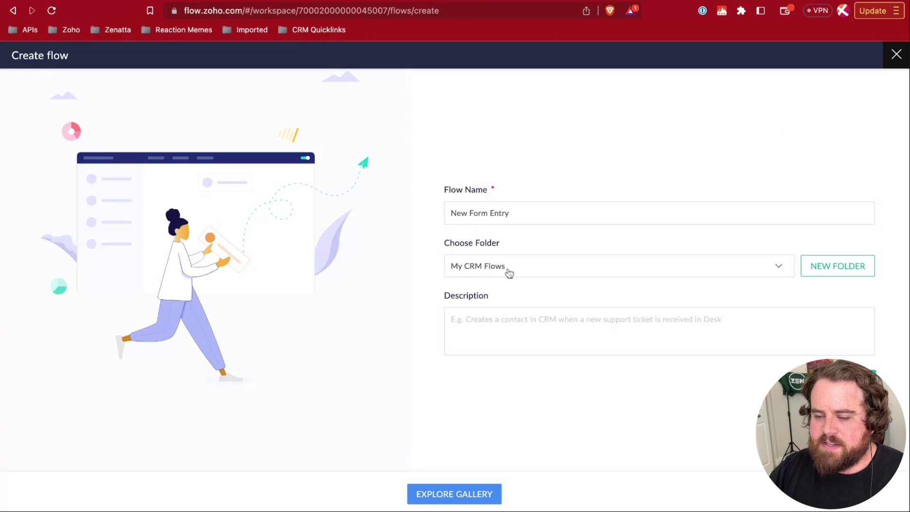
# - Describe the flow as checking whether the person already exists as a Zoho CRM Lead, and create it
pyautogui.click(511, 332)
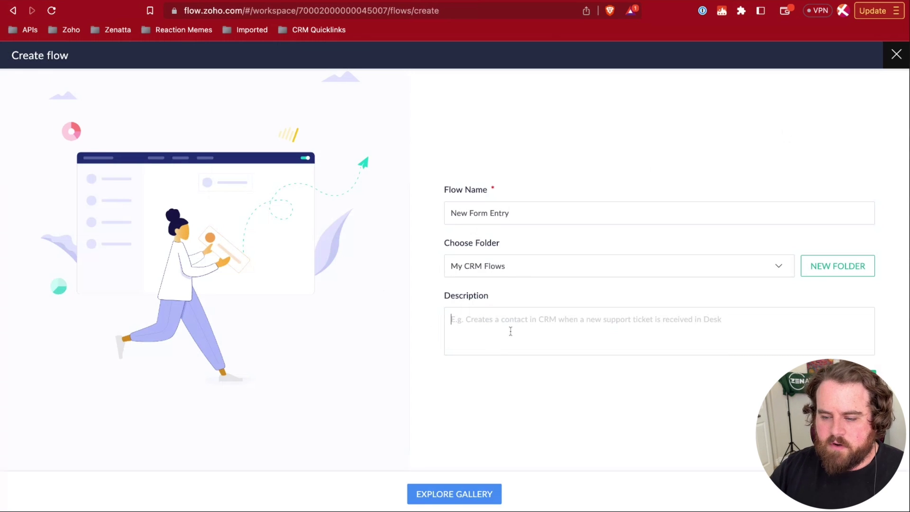
pyautogui.write('When ')
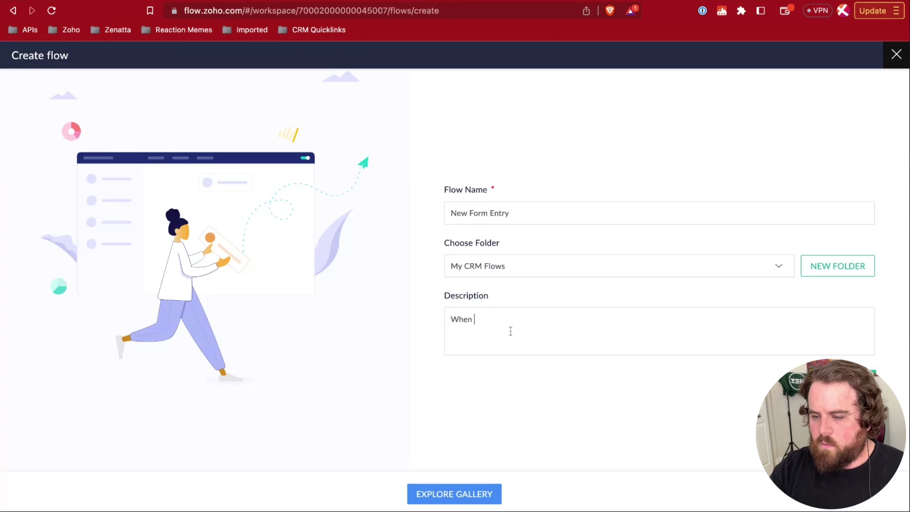
pyautogui.write('an entry is ')
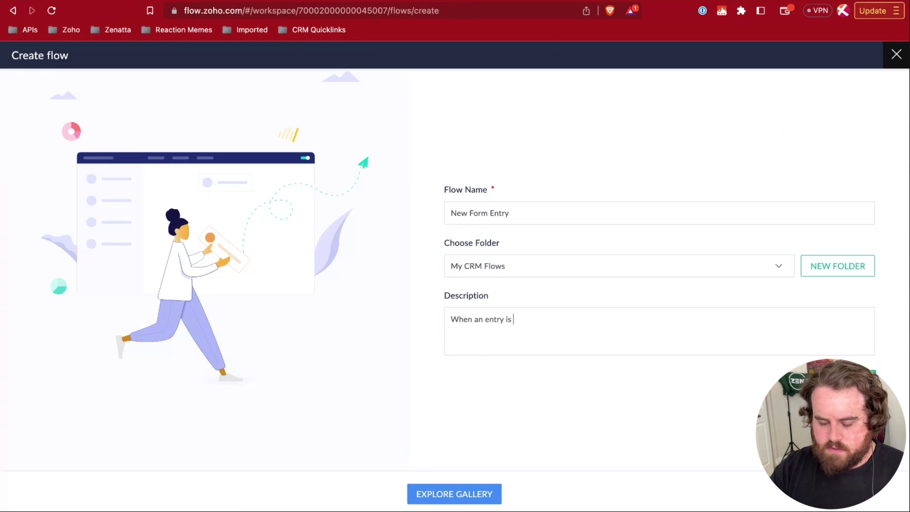
pyautogui.write('recorded, check if the')
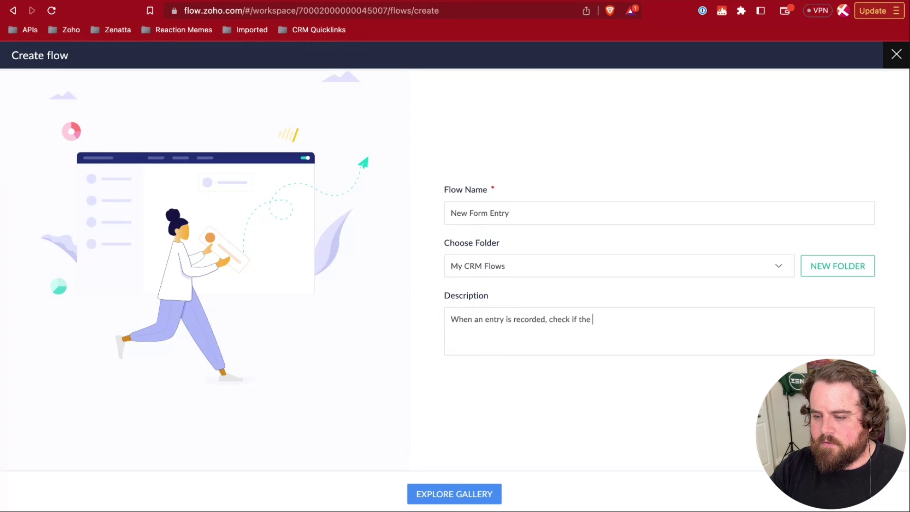
pyautogui.write(' per')
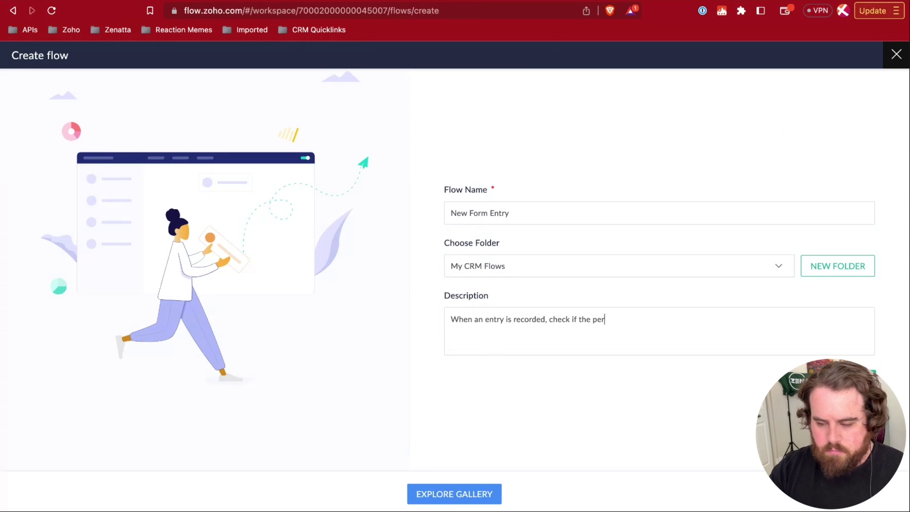
pyautogui.write('son already e')
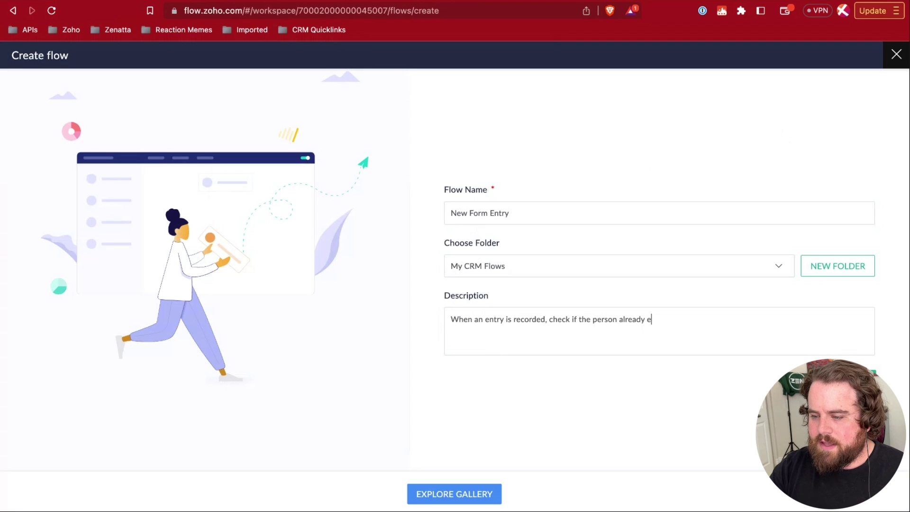
pyautogui.write('xists as a ')
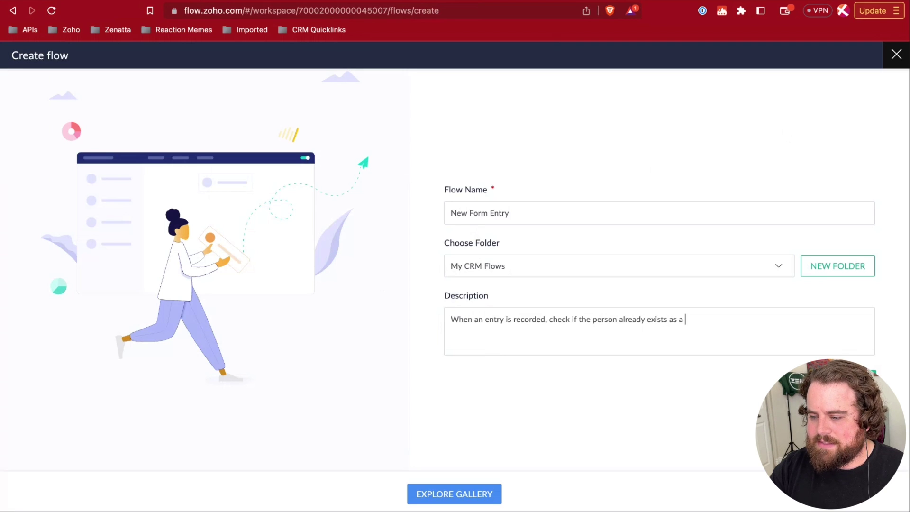
pyautogui.write('Lead in Zoho CRM')
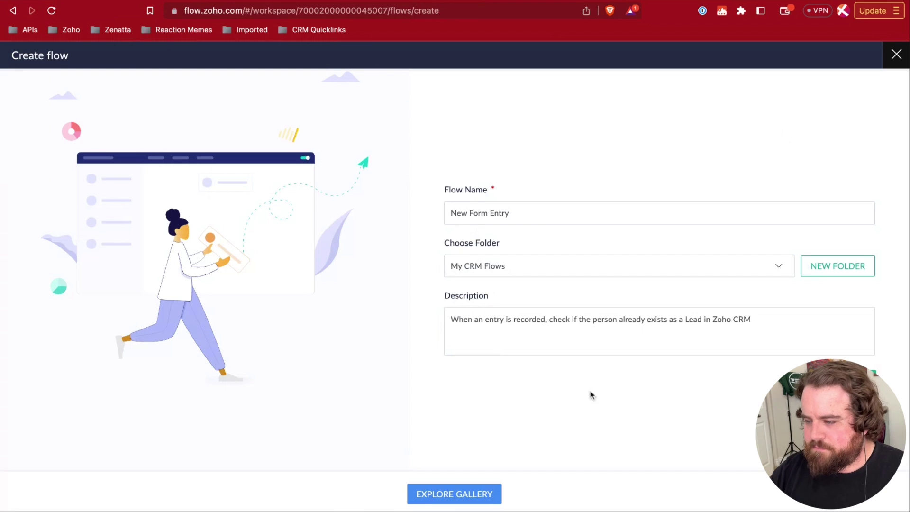
pyautogui.click(848, 381)
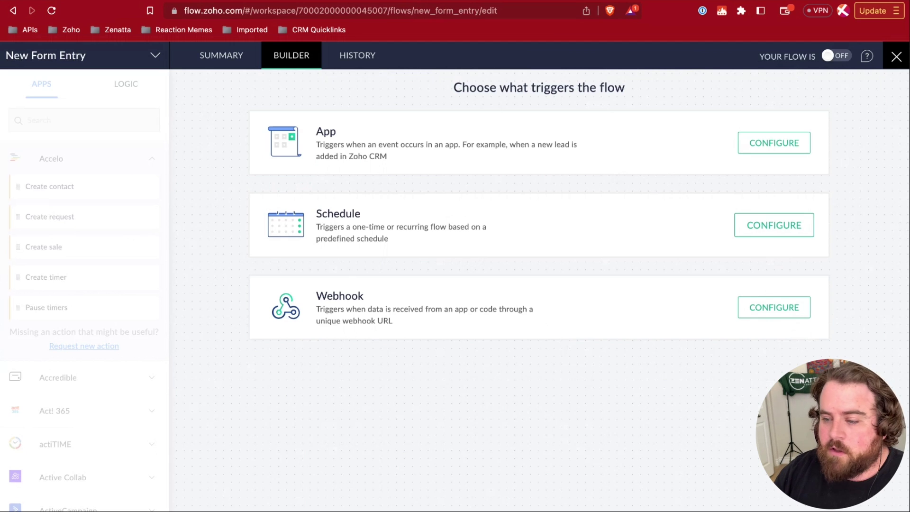
# - Set the trigger to Zoho Forms' 'Entry submitted - New version'
pyautogui.click(781, 145)
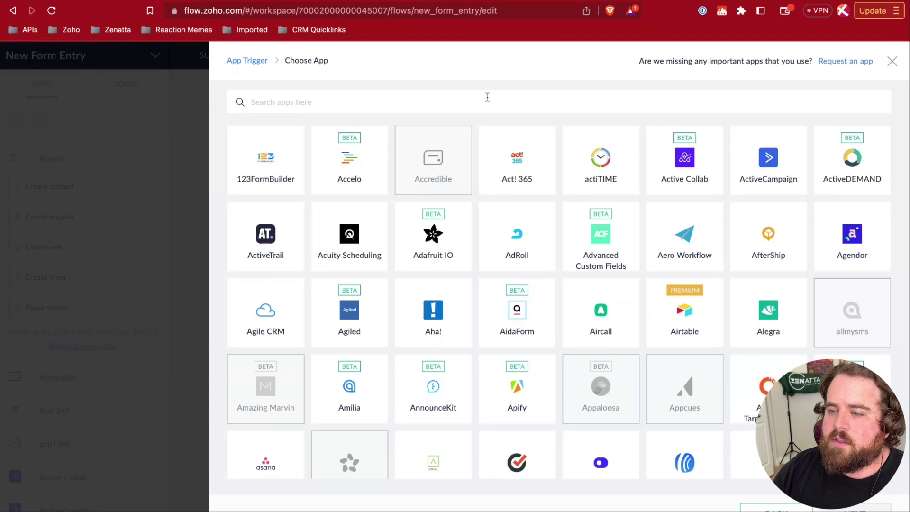
pyautogui.write('form')
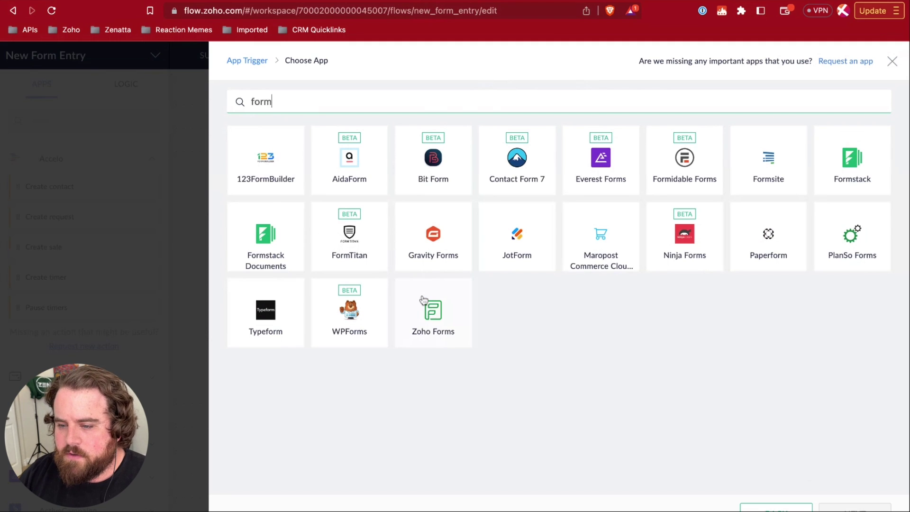
pyautogui.click(429, 317)
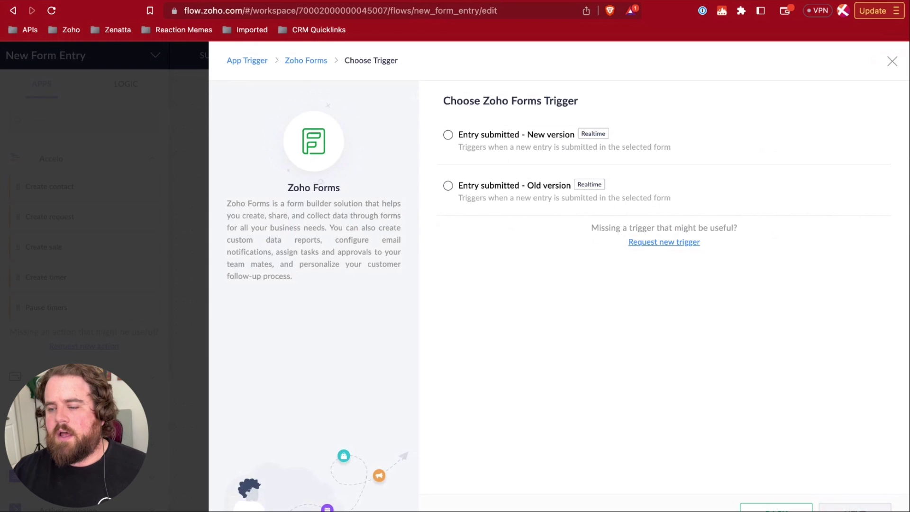
pyautogui.click(448, 135)
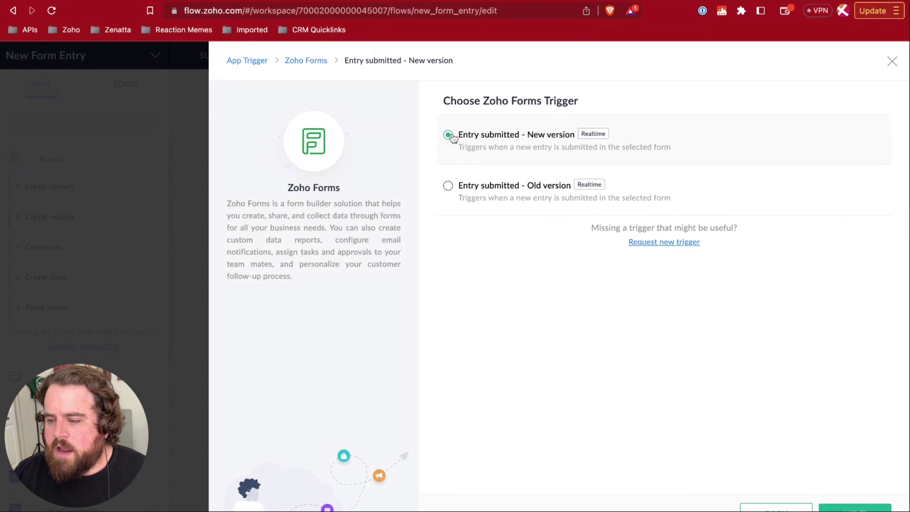
pyautogui.click(855, 508)
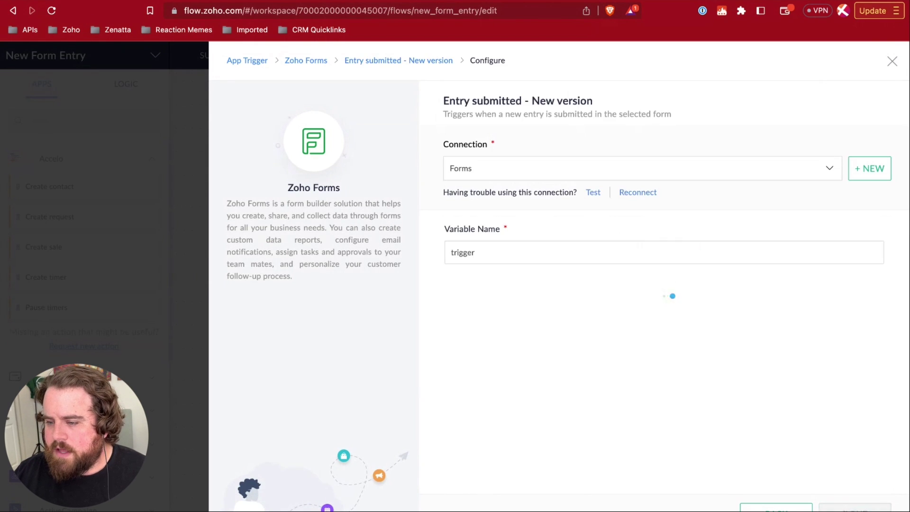
# - Check the existing connections, then start a new Zoho Forms connection
pyautogui.click(494, 171)
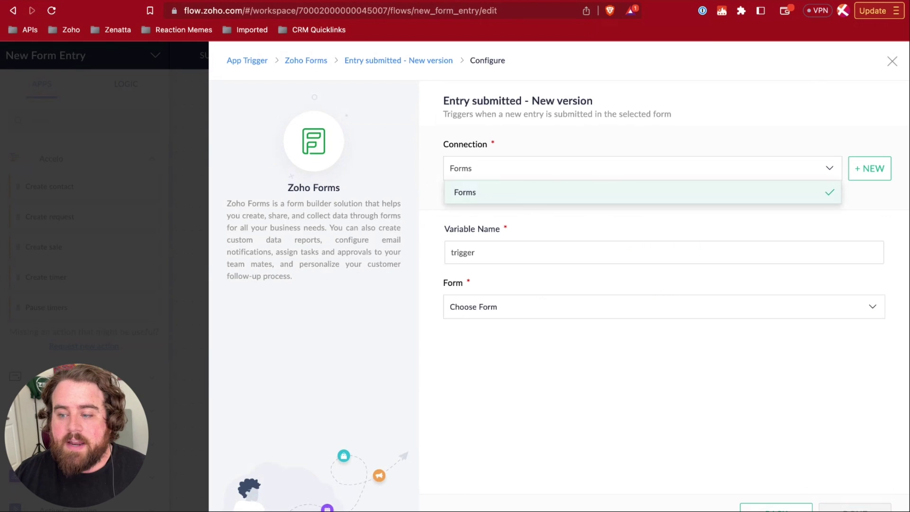
pyautogui.click(424, 164)
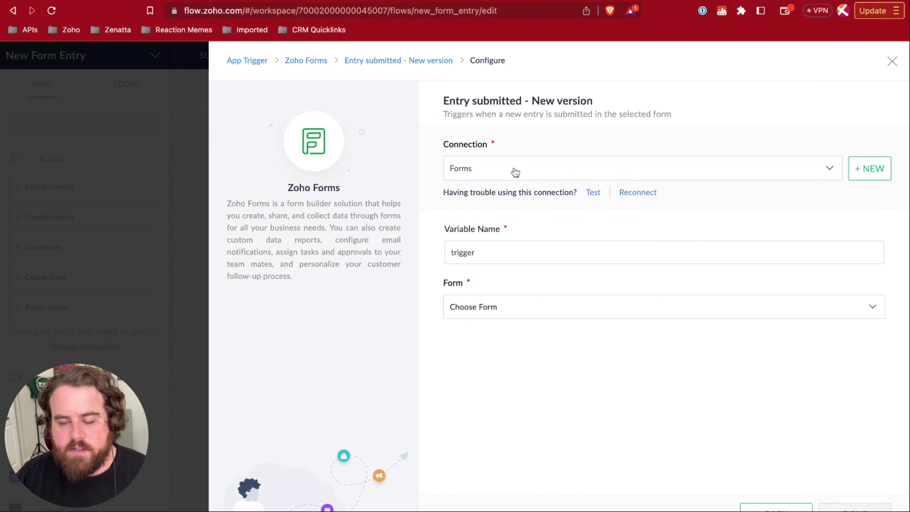
pyautogui.click(874, 169)
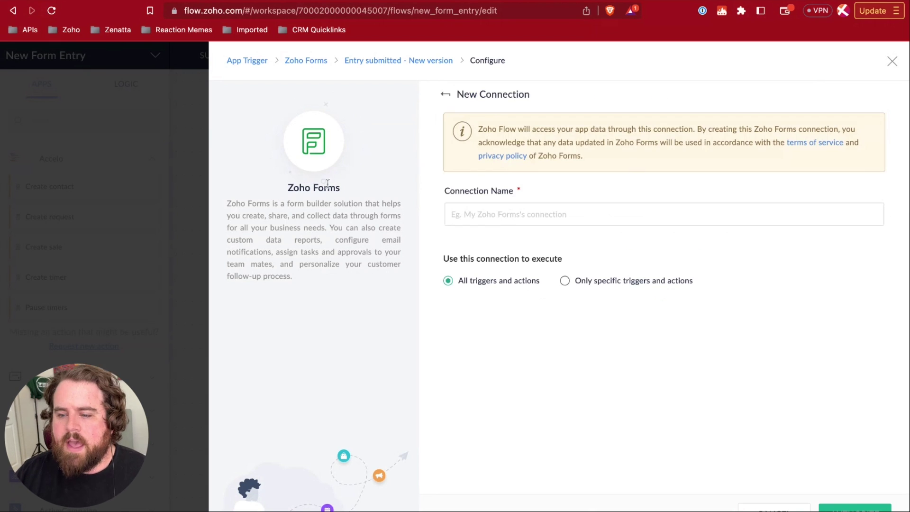
# - Name the connection 'My Zoho Forms' with access to all triggers and actions
pyautogui.click(510, 214)
pyautogui.write('M')
pyautogui.press('BackSpace')
pyautogui.write('My Zoho Forms')
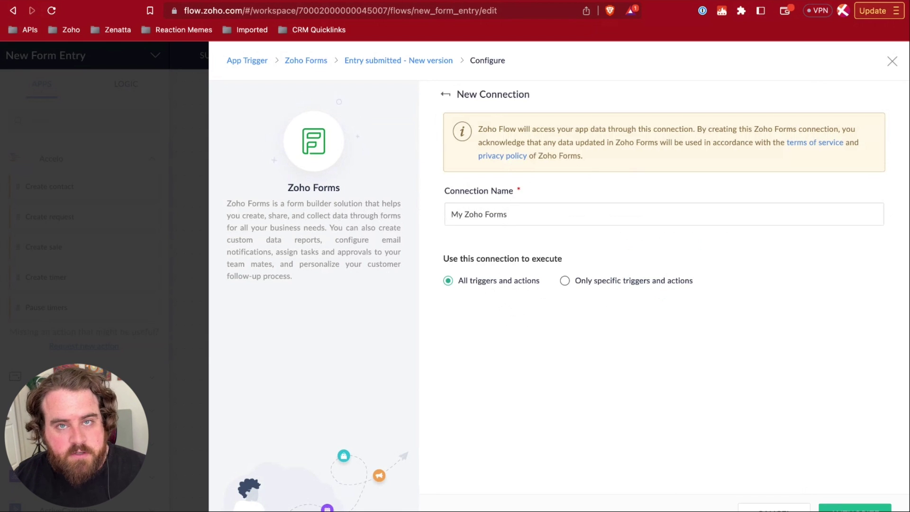
pyautogui.click(593, 286)
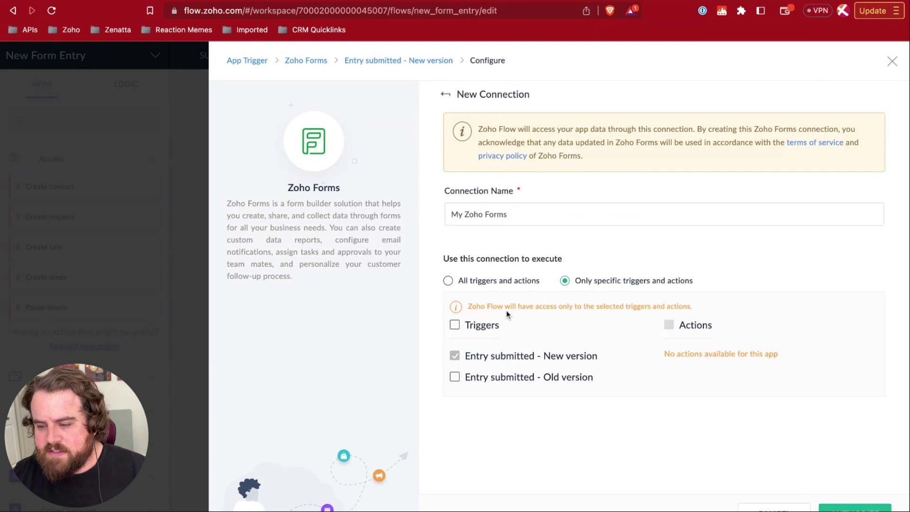
pyautogui.click(499, 282)
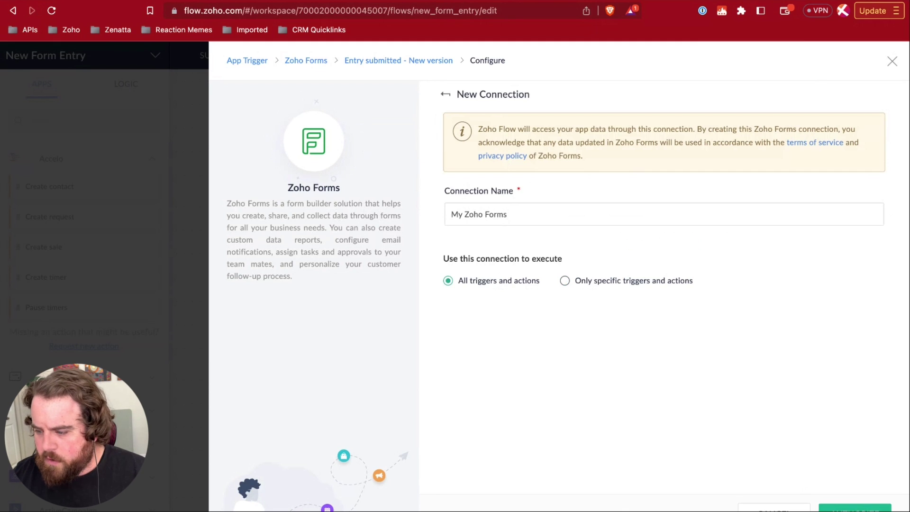
# - Authorize the My Zoho Forms connection by accepting access on the Zoho accounts page
pyautogui.click(855, 509)
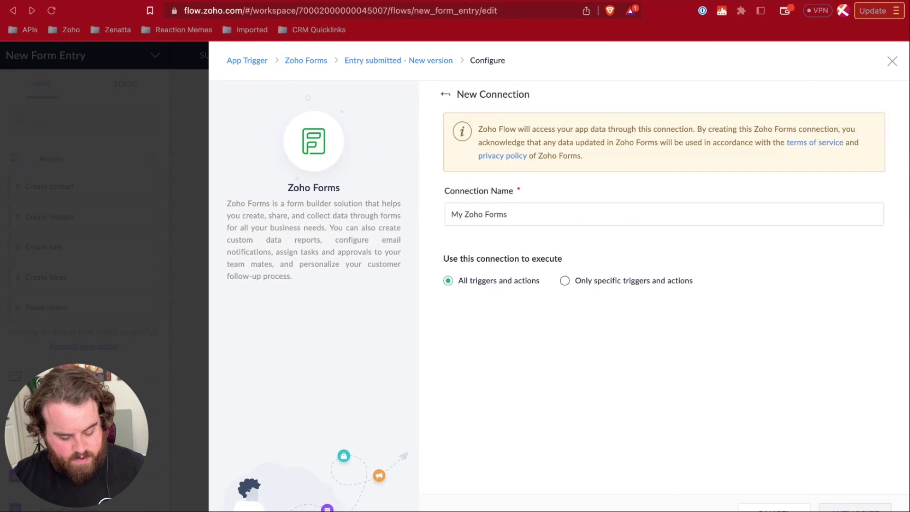
pyautogui.press('super+t')
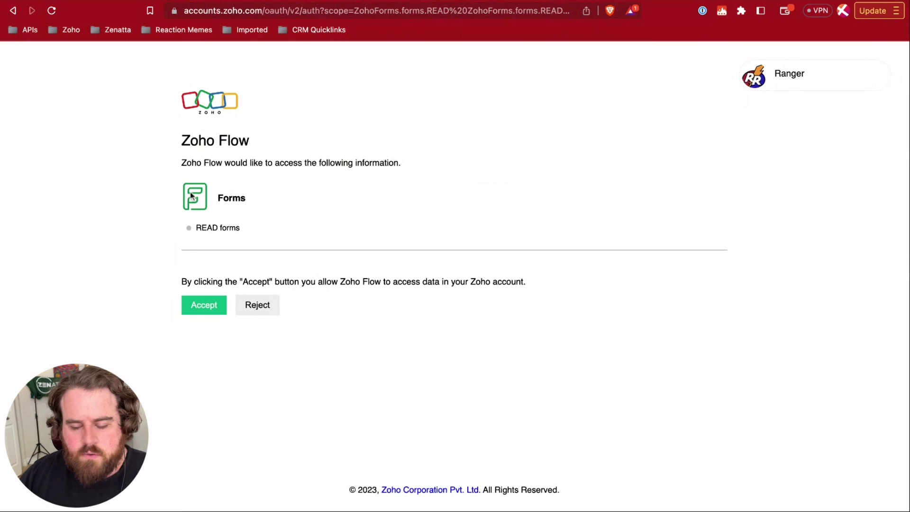
pyautogui.click(213, 306)
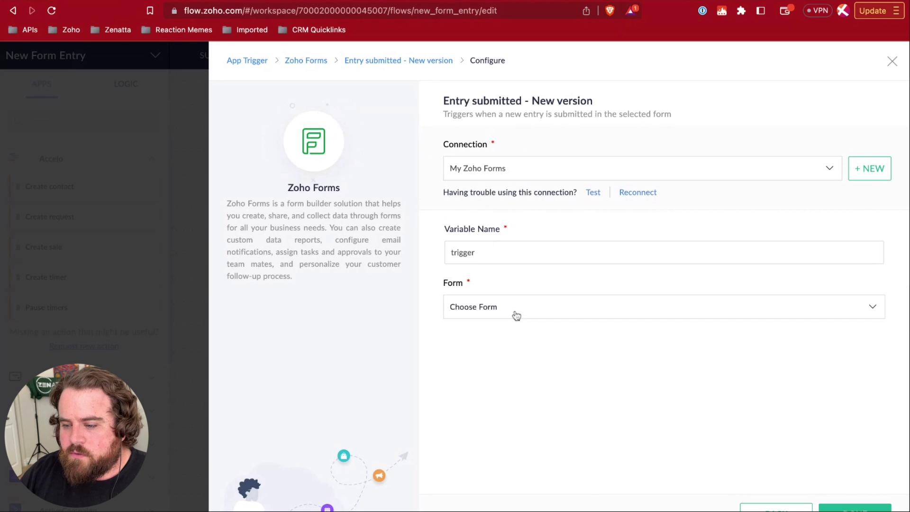
pyautogui.click(517, 317)
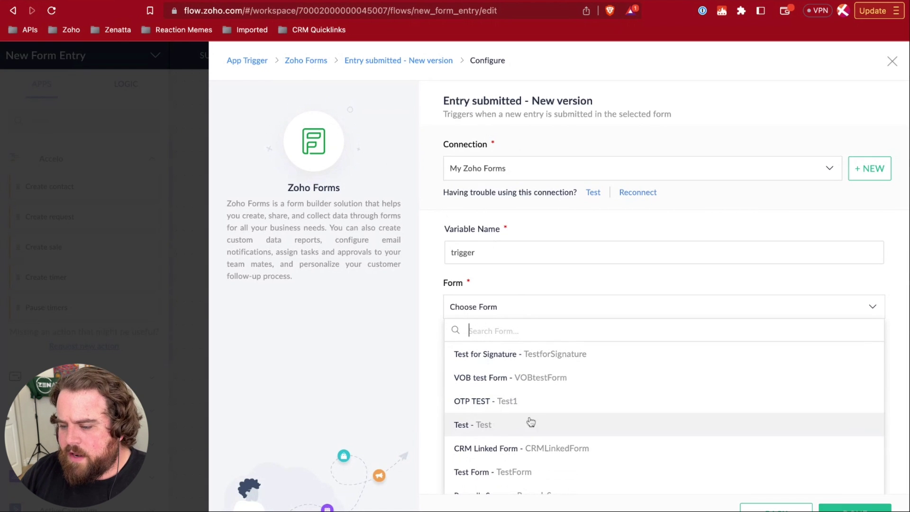
# - Choose Test Form as the trigger's form, leave the filter unset, and close the configuration
pyautogui.click(515, 472)
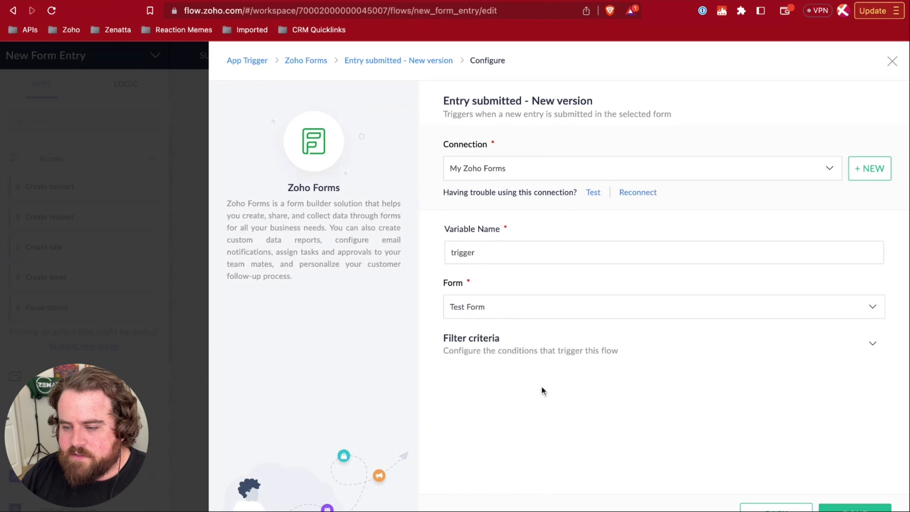
pyautogui.click(493, 252)
pyautogui.doubleClick(492, 251)
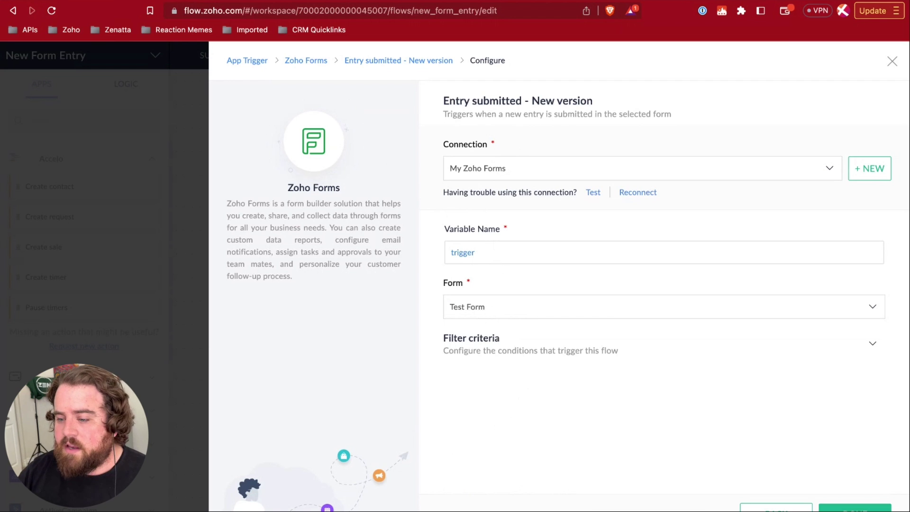
pyautogui.click(514, 352)
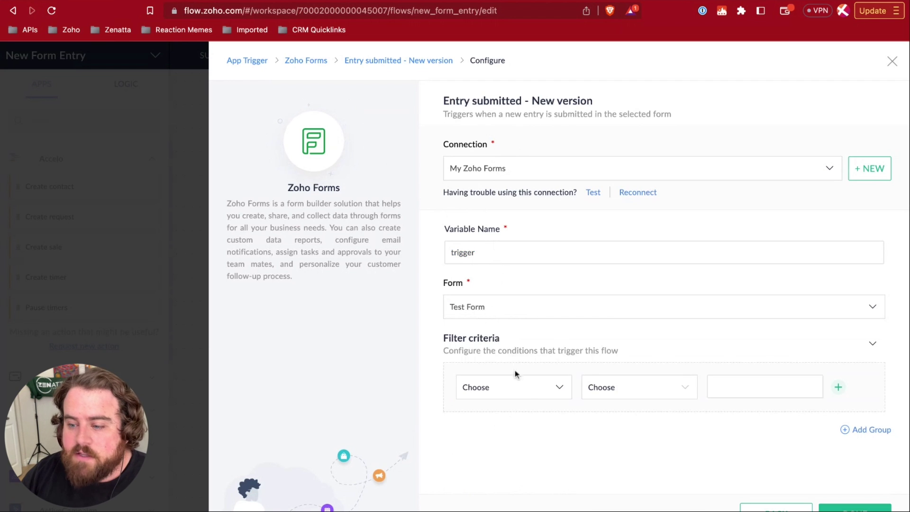
pyautogui.click(524, 394)
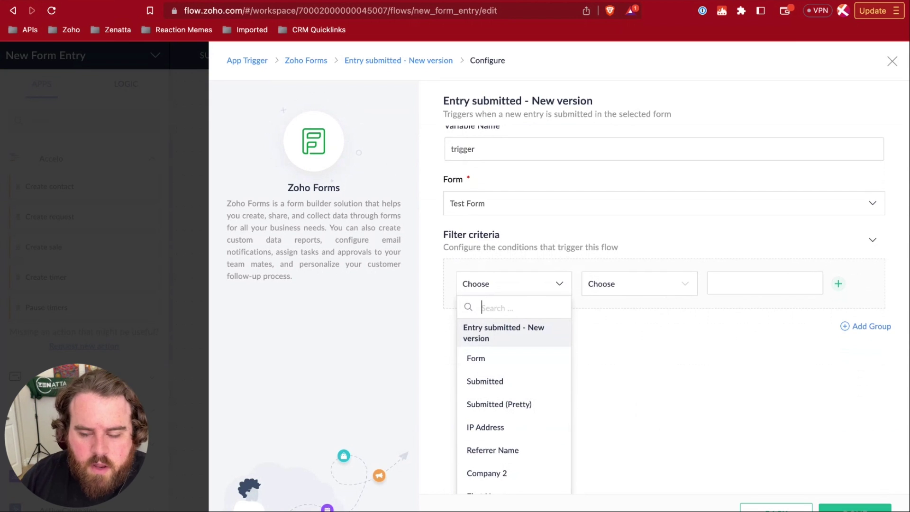
pyautogui.click(518, 292)
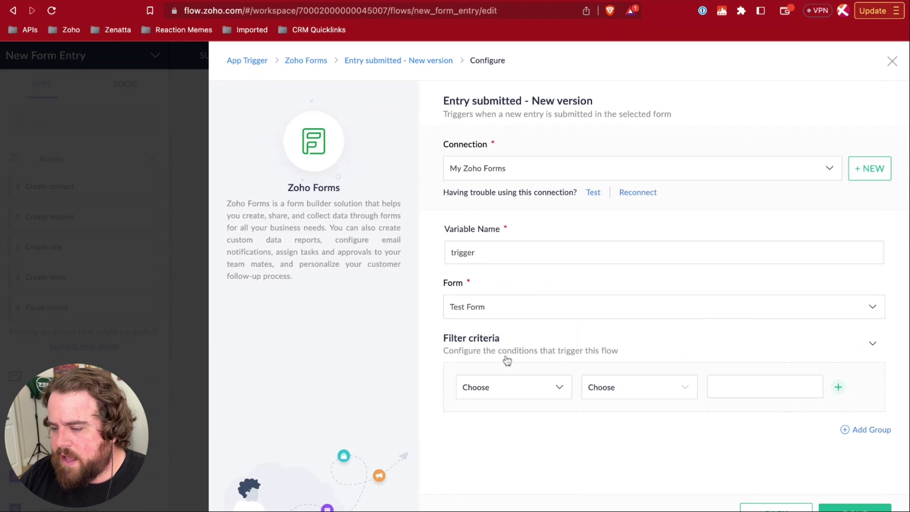
pyautogui.press('Escape')
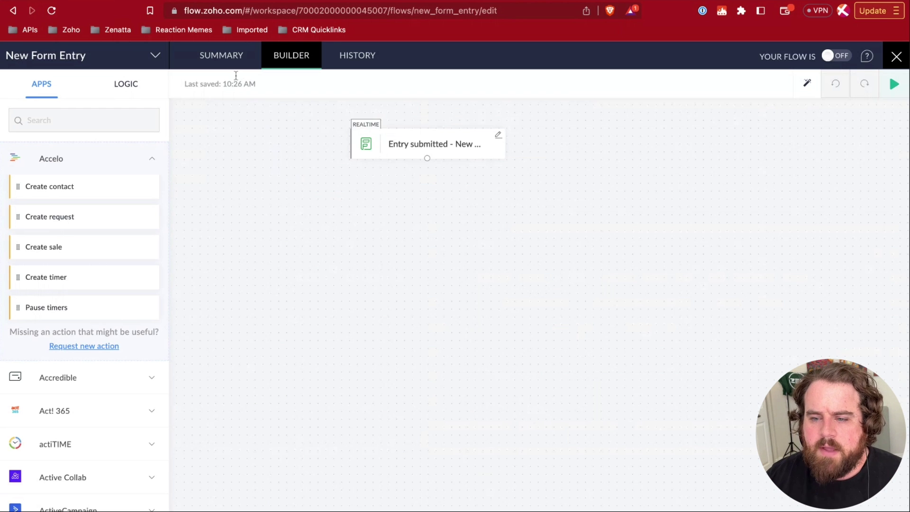
pyautogui.click(224, 58)
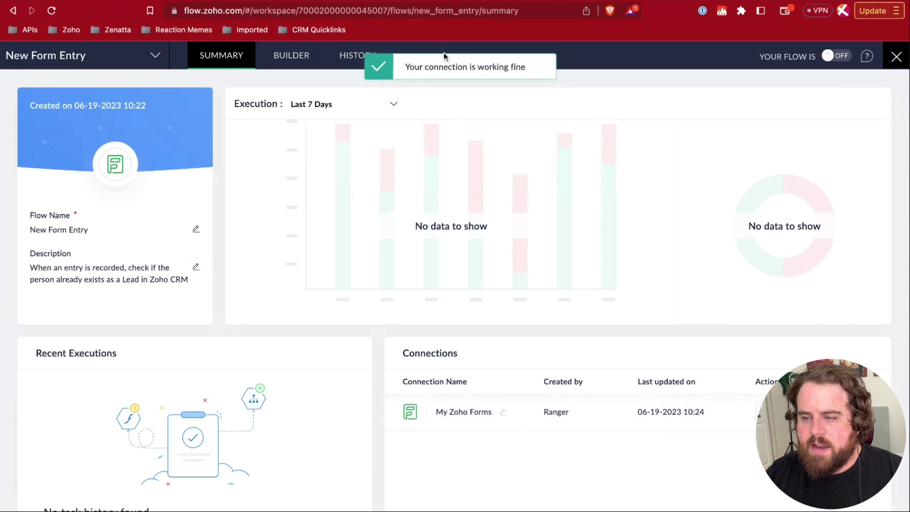
pyautogui.click(291, 57)
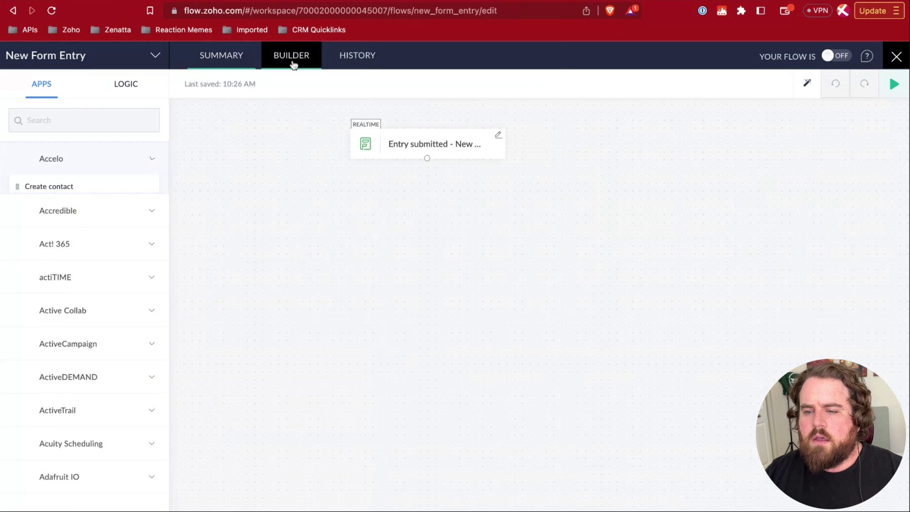
pyautogui.click(358, 57)
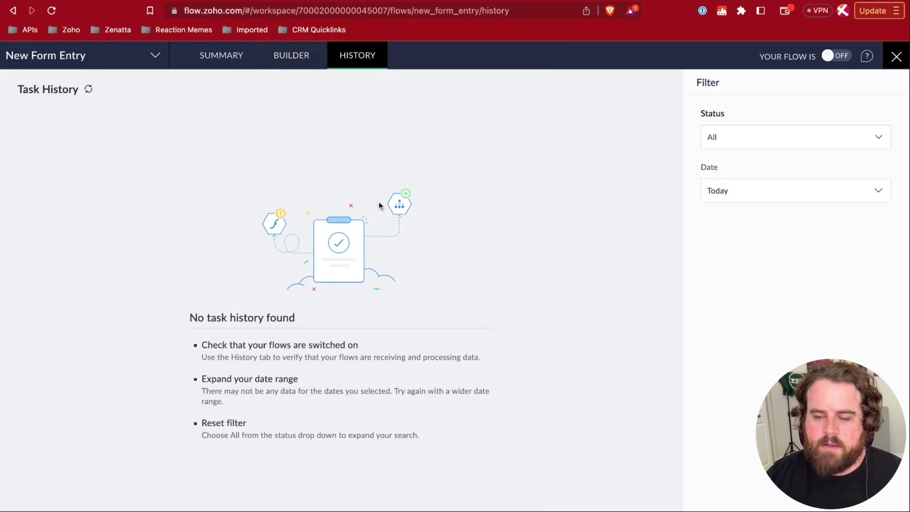
pyautogui.click(271, 66)
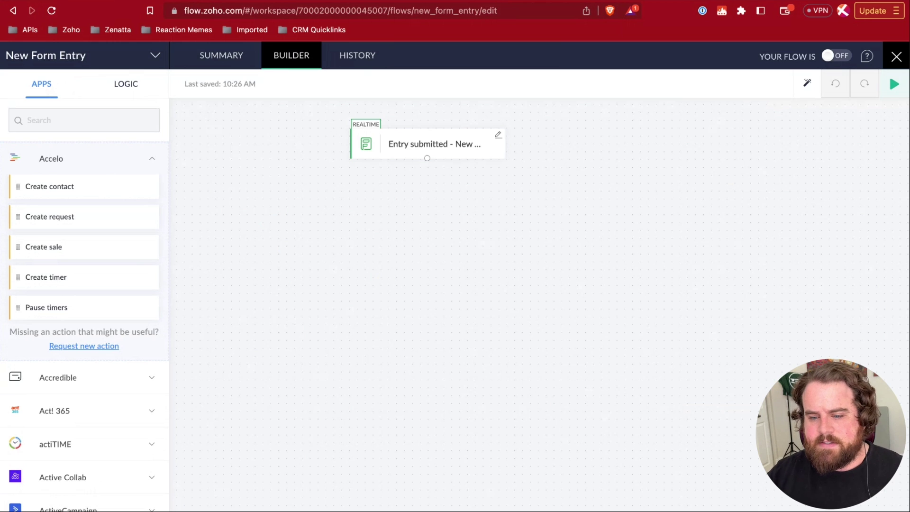
# - Filter the apps list to Zoho CRM and expand its actions
pyautogui.scroll(-3, 76, 237)
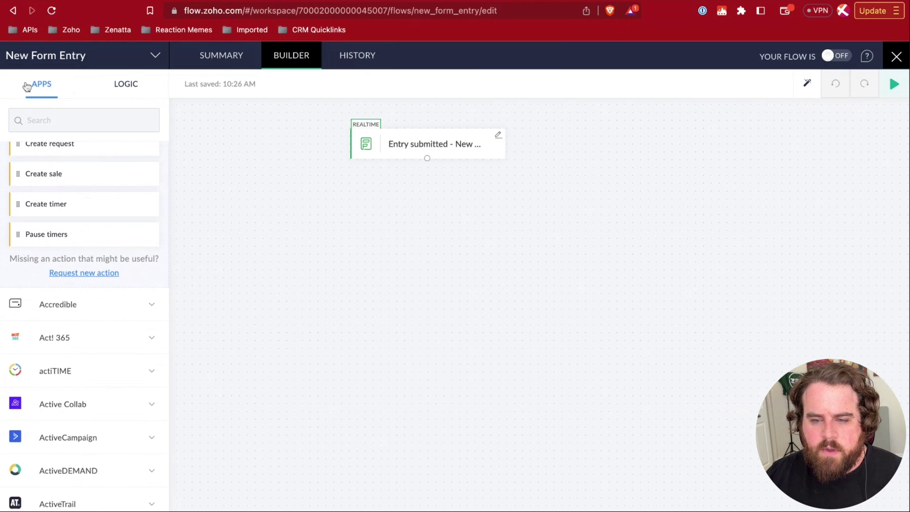
pyautogui.scroll(-20, 94, 317)
pyautogui.scroll(-20, 95, 317)
pyautogui.scroll(-10, 96, 318)
pyautogui.scroll(20, 94, 315)
pyautogui.scroll(3, 95, 317)
pyautogui.click(51, 121)
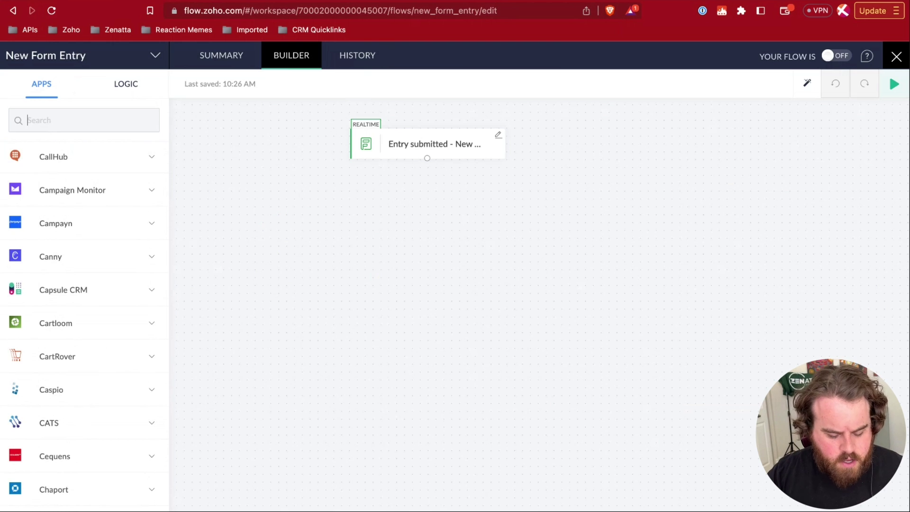
pyautogui.write('Zoho CR')
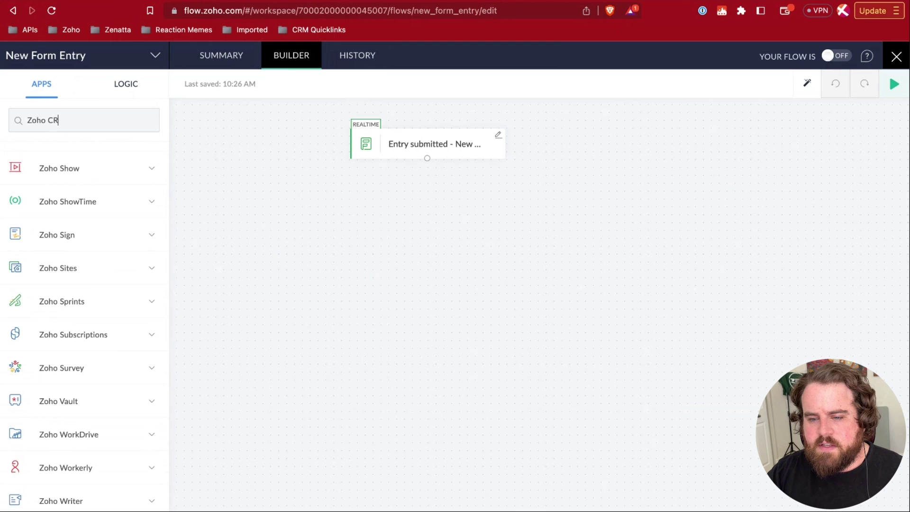
pyautogui.write('M')
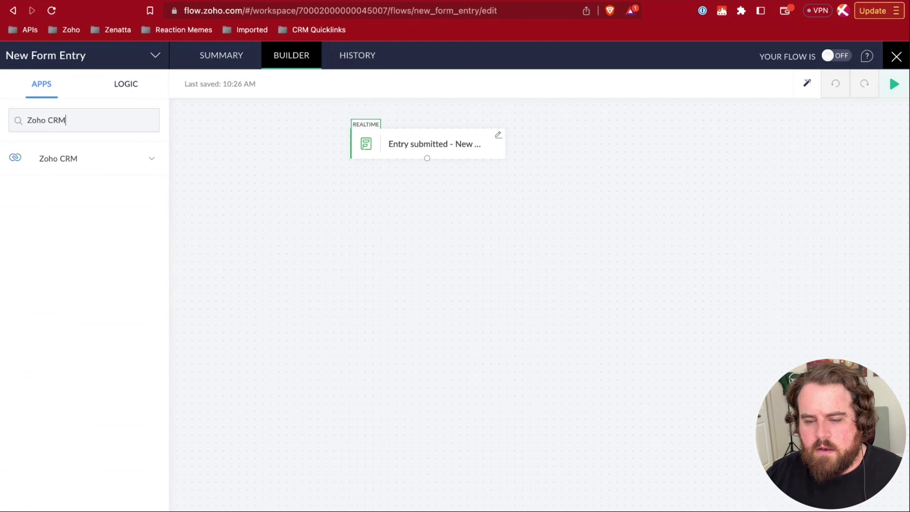
pyautogui.click(152, 163)
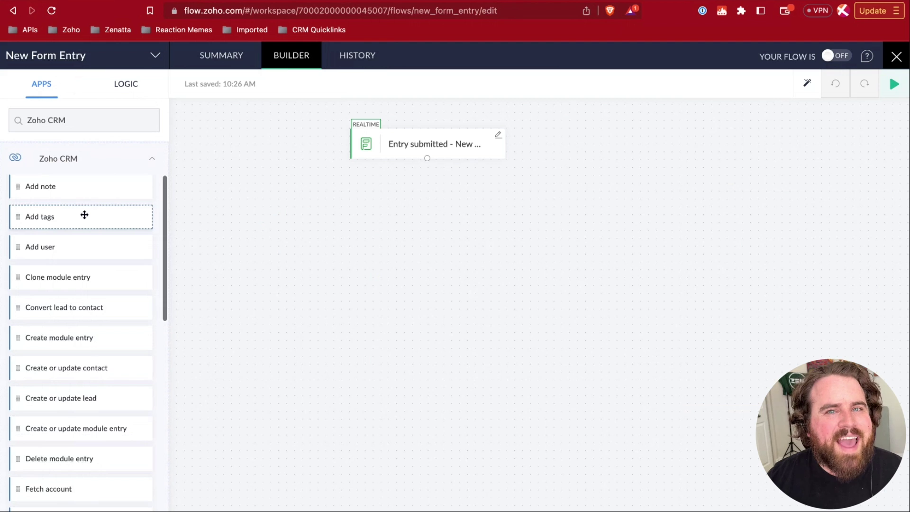
# - Add Zoho CRM's Fetch lead action below the form-entry trigger
pyautogui.scroll(-5, 85, 215)
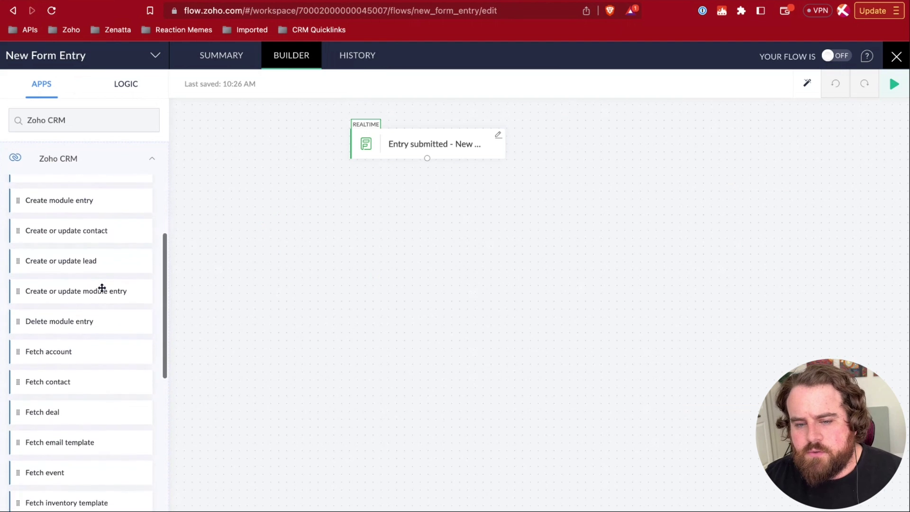
pyautogui.scroll(-1, 102, 287)
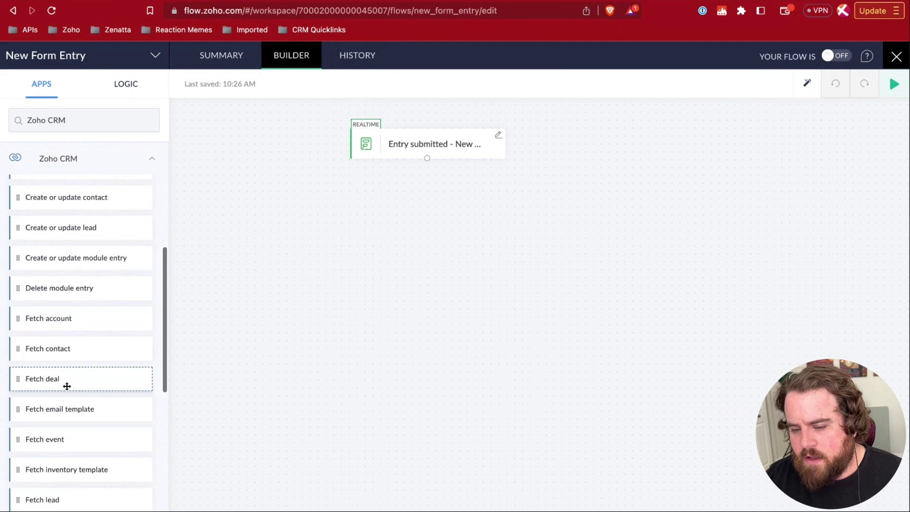
pyautogui.scroll(-3, 75, 393)
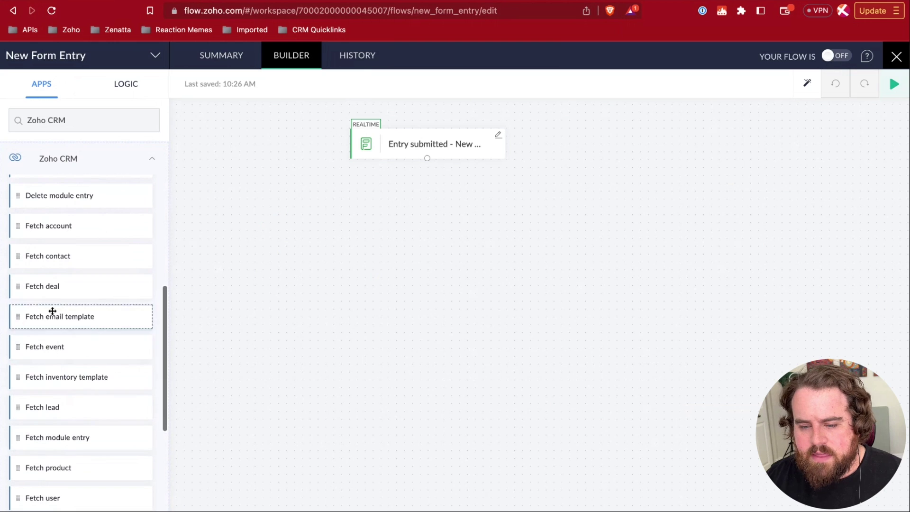
pyautogui.scroll(-7, 88, 407)
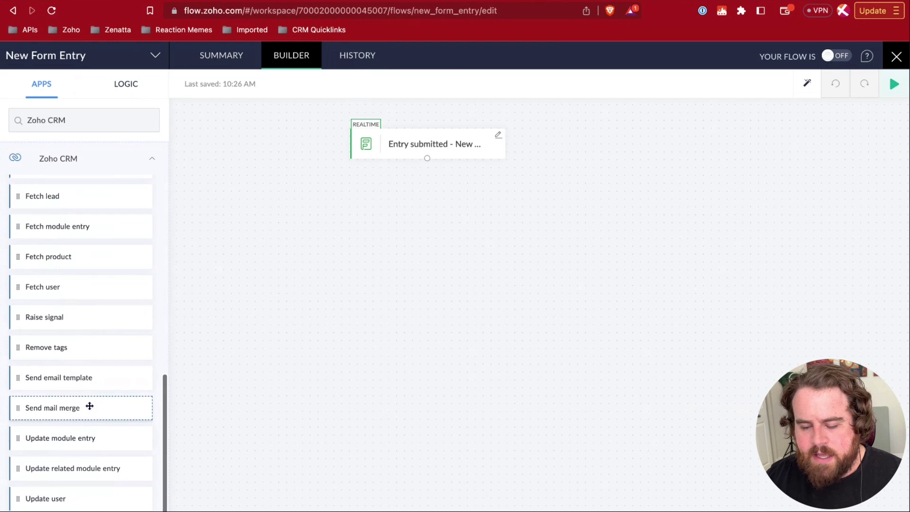
pyautogui.scroll(6, 90, 374)
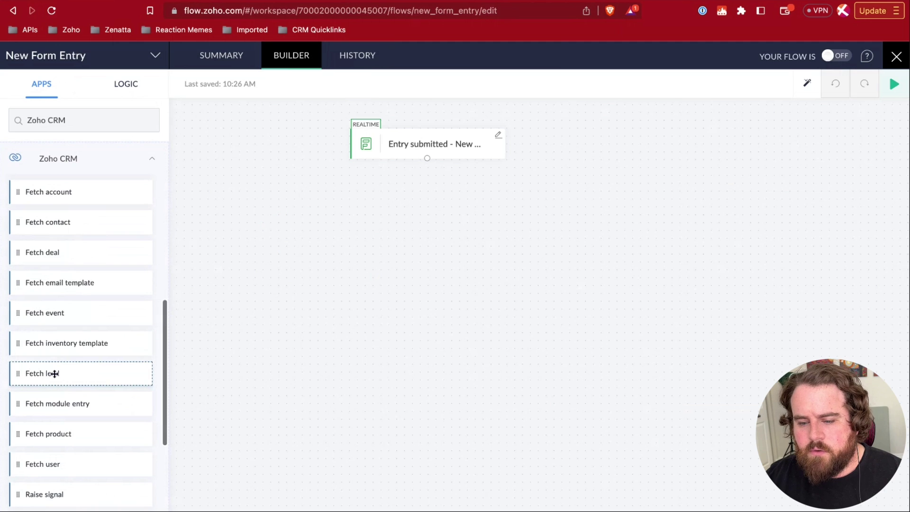
pyautogui.moveTo(65, 375); pyautogui.dragTo(409, 232)
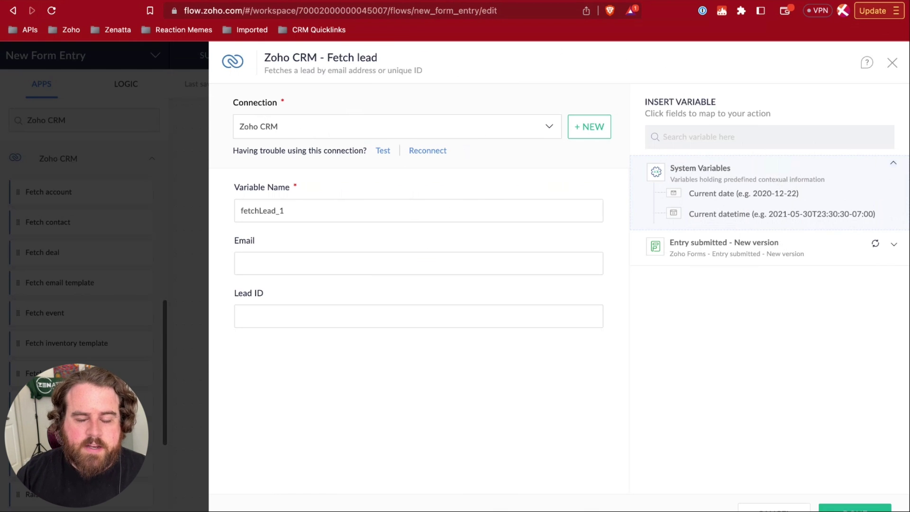
# - Keep the Zoho CRM connection and variable name fetchLead_1 for the Fetch lead step
pyautogui.click(341, 127)
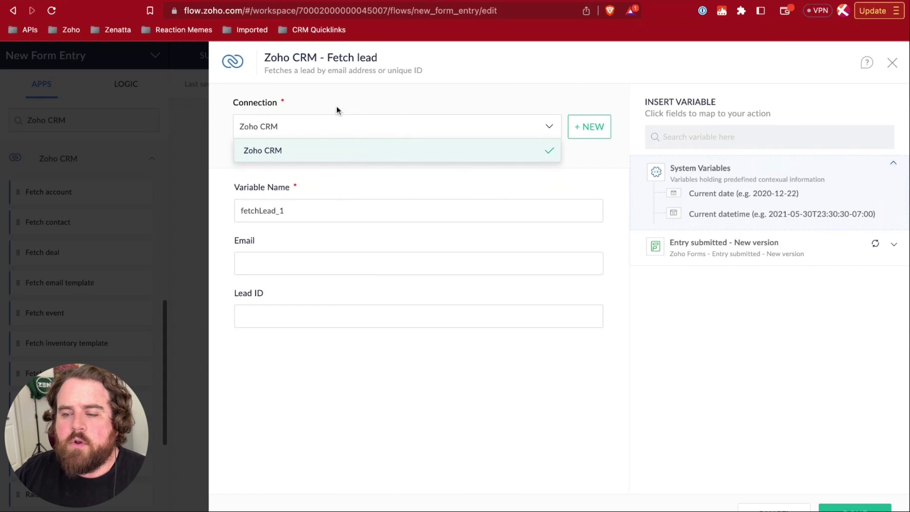
pyautogui.click(320, 126)
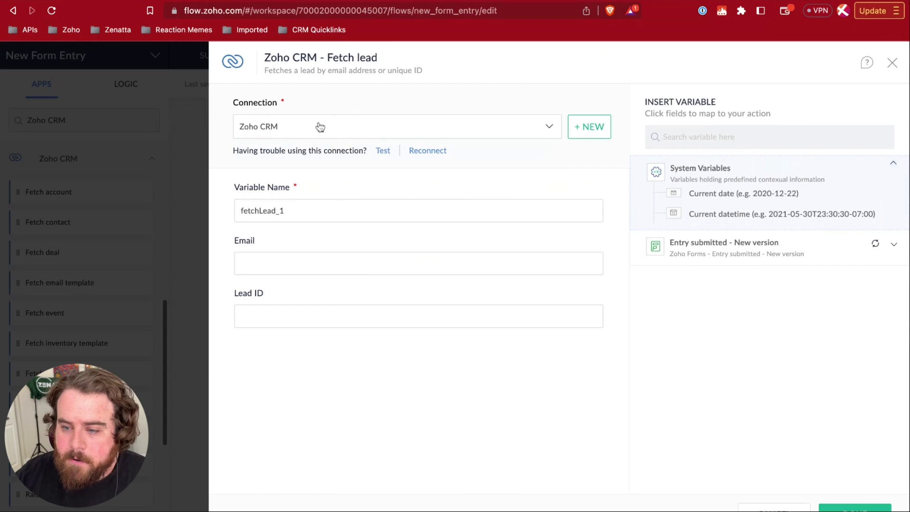
pyautogui.click(317, 209)
pyautogui.click(303, 209)
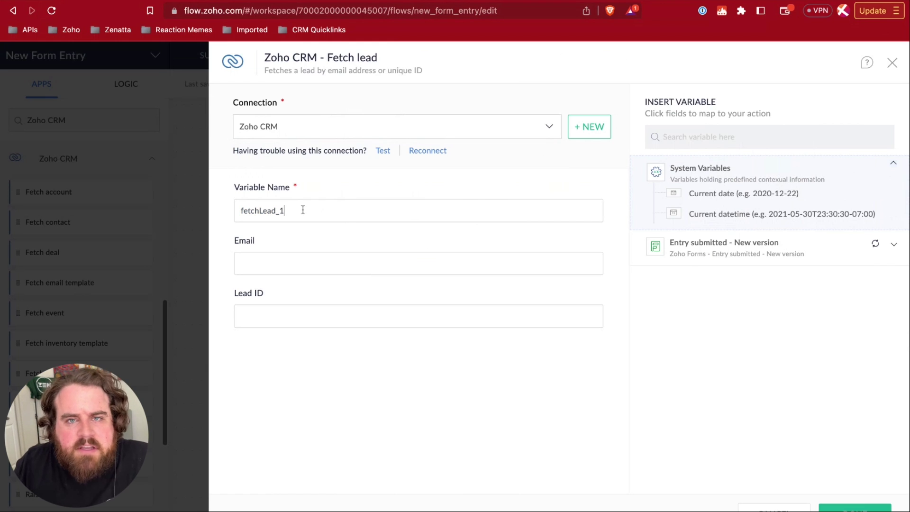
pyautogui.moveTo(269, 73); pyautogui.dragTo(429, 73)
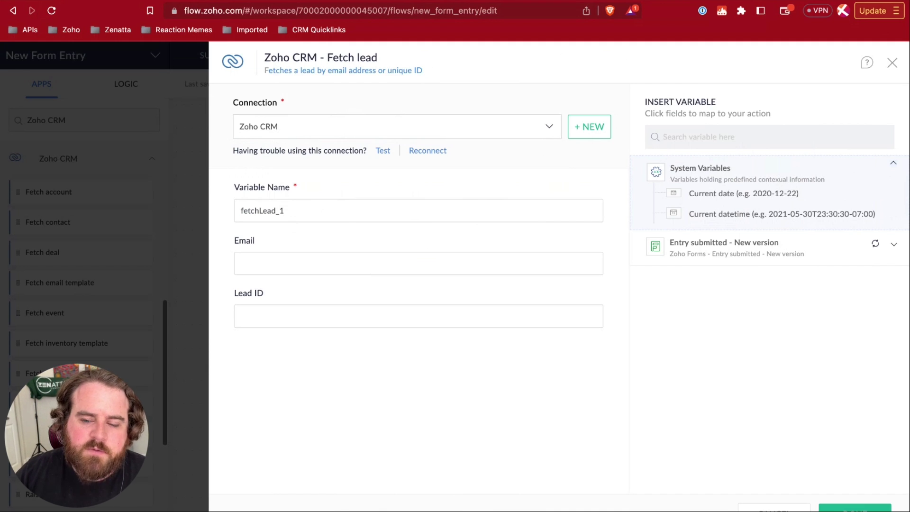
pyautogui.click(257, 258)
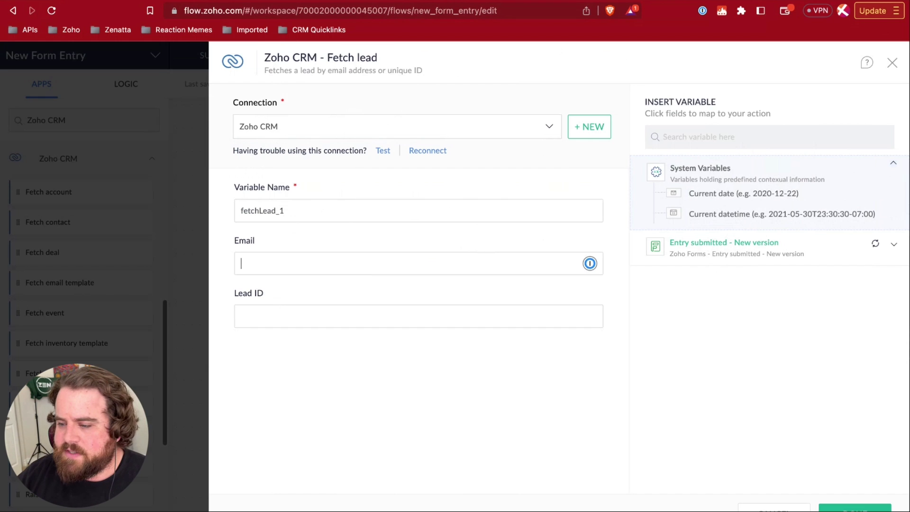
# - Map the form's Email (${trigger.Email}) into Fetch lead's Email field and save the step
pyautogui.click(706, 246)
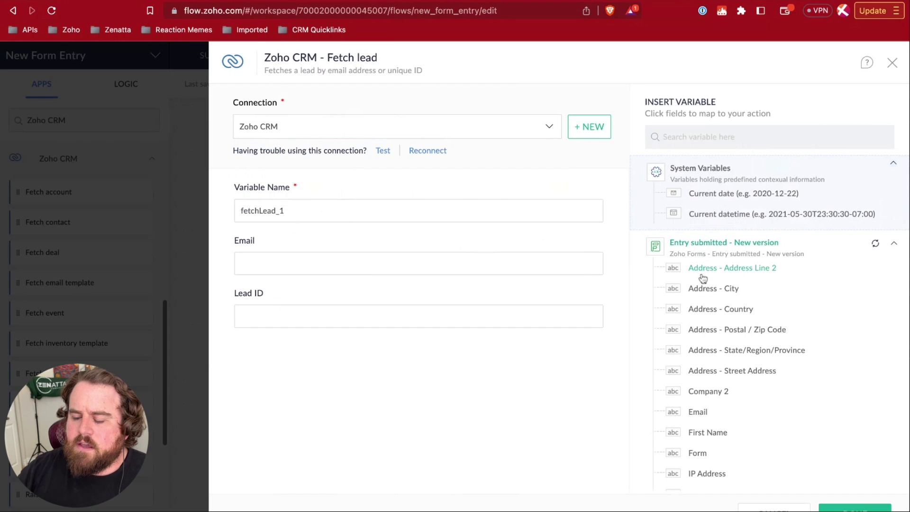
pyautogui.scroll(-5, 706, 313)
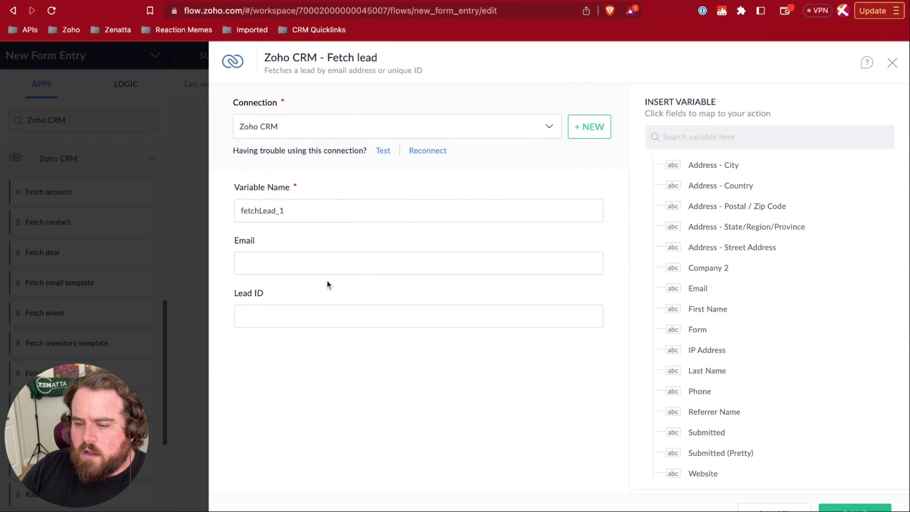
pyautogui.click(291, 263)
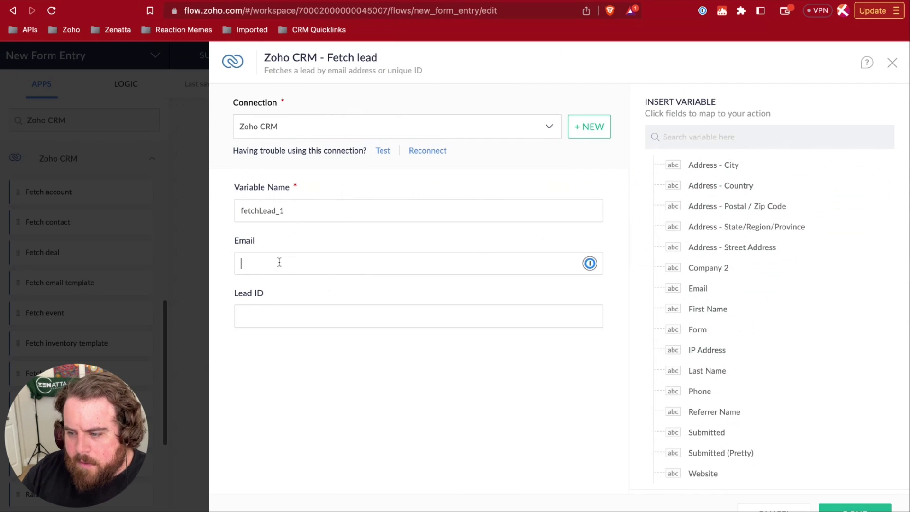
pyautogui.click(704, 291)
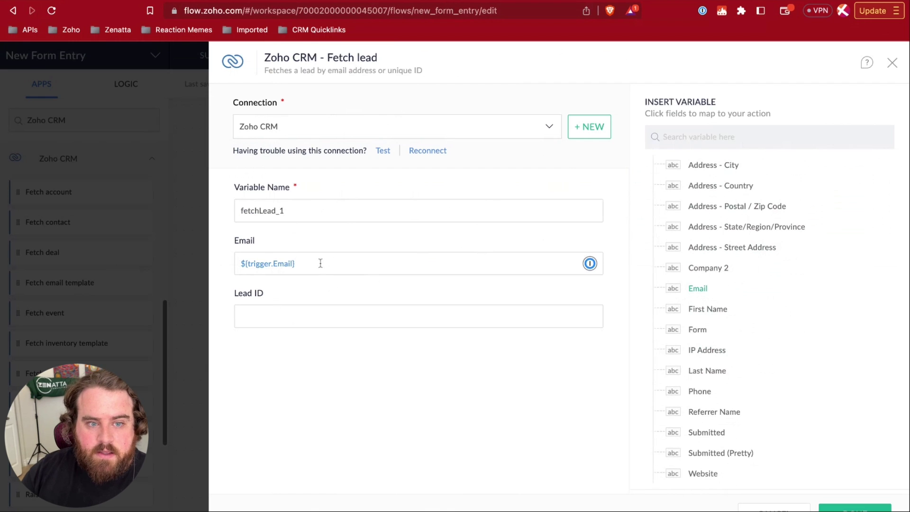
pyautogui.click(303, 265)
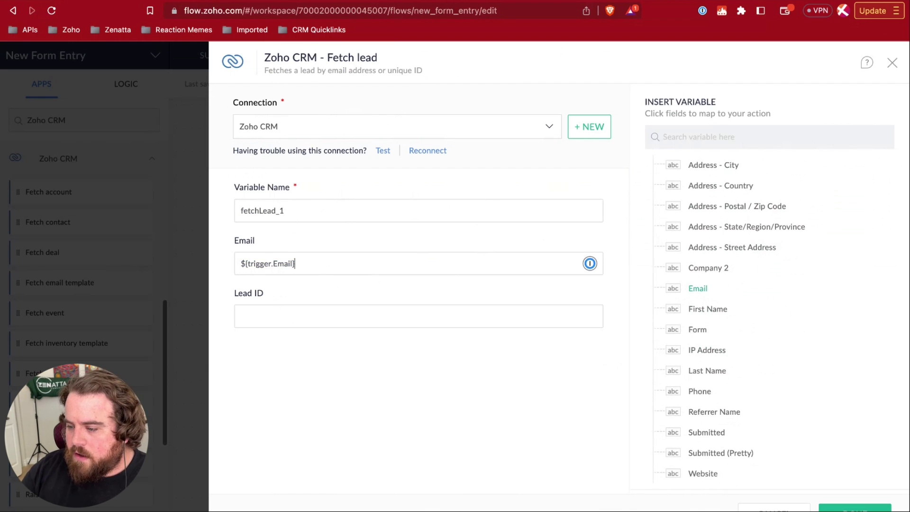
pyautogui.click(856, 508)
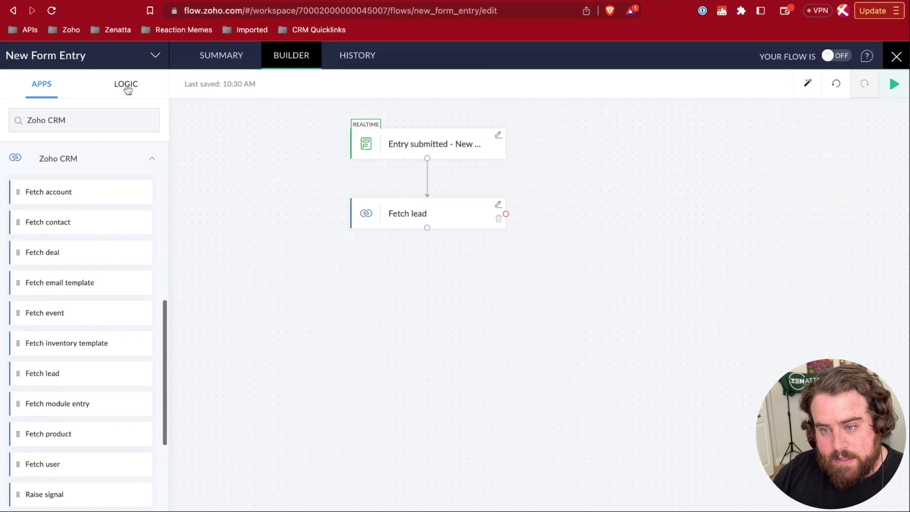
# - Add a Set Variable step from the Logic tab below Fetch lead
pyautogui.click(128, 90)
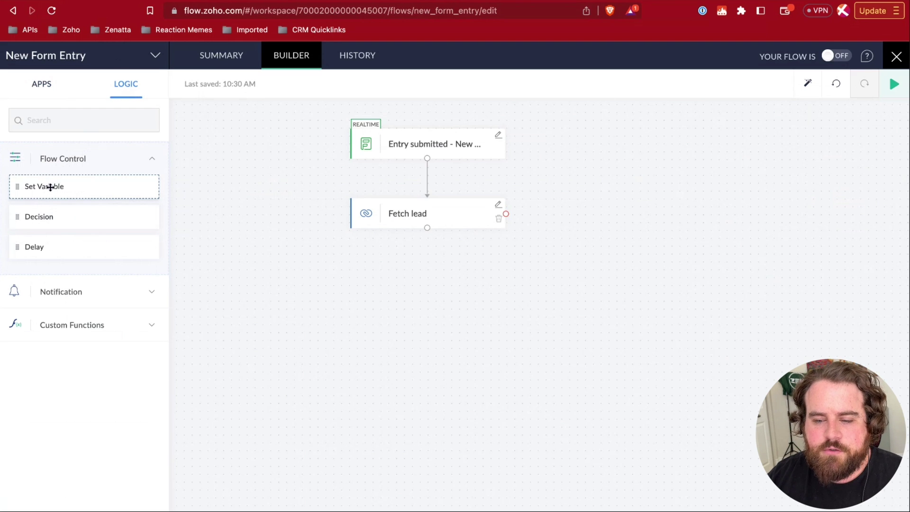
pyautogui.moveTo(50, 188); pyautogui.dragTo(394, 281)
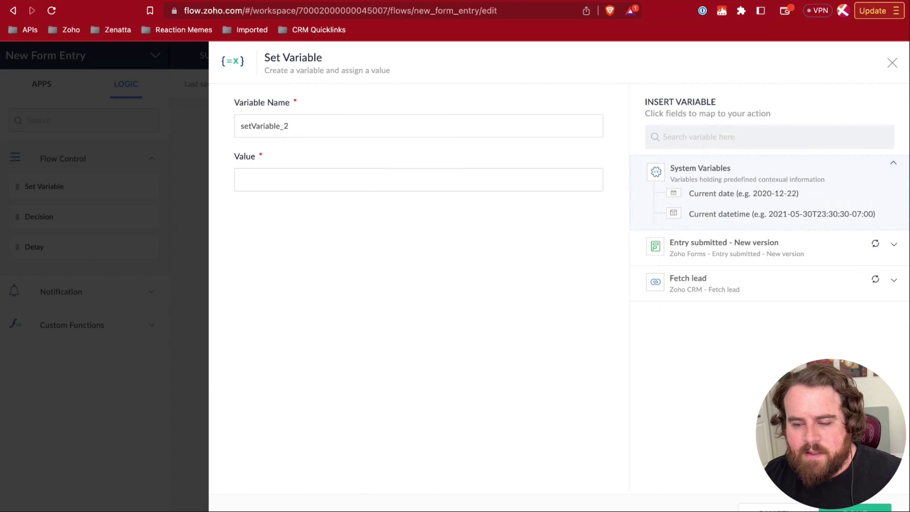
pyautogui.click(305, 176)
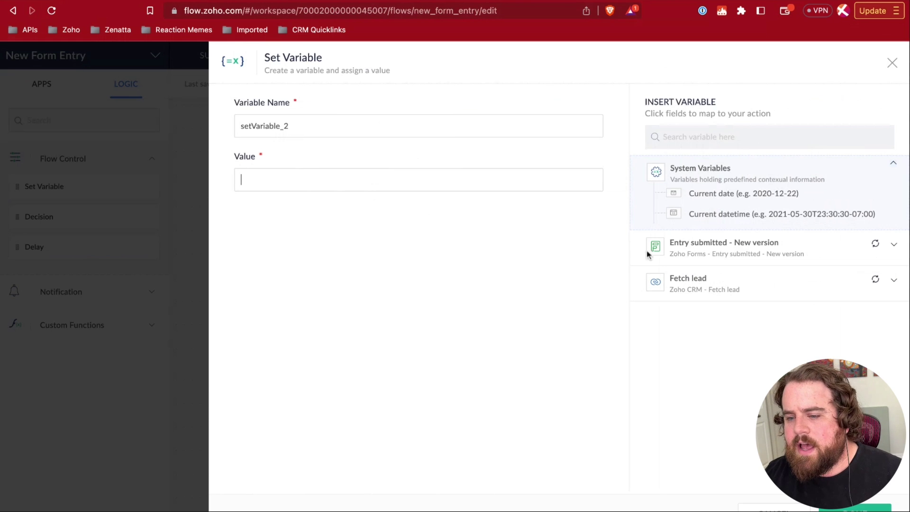
pyautogui.click(690, 279)
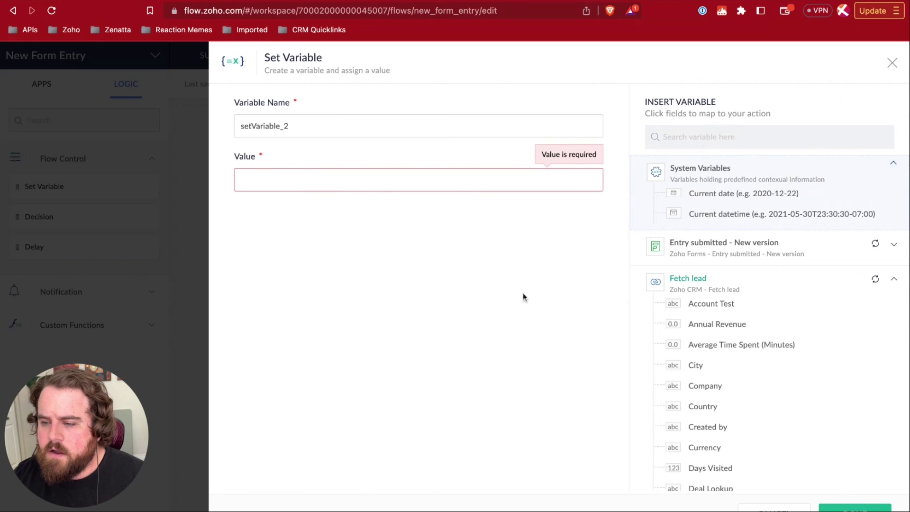
# - Name the variable CRM_Lead_ID and set its value to Fetch lead's Lead ID
pyautogui.doubleClick(303, 126)
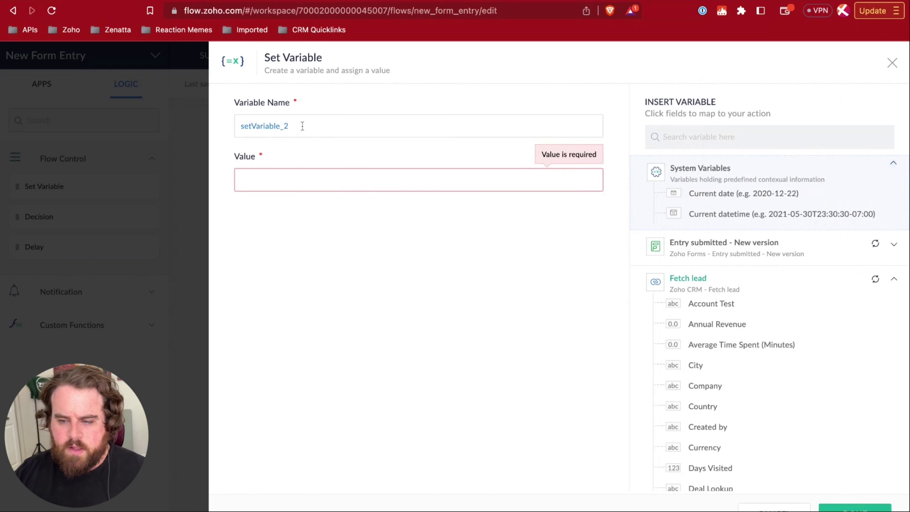
pyautogui.write('CRMLea')
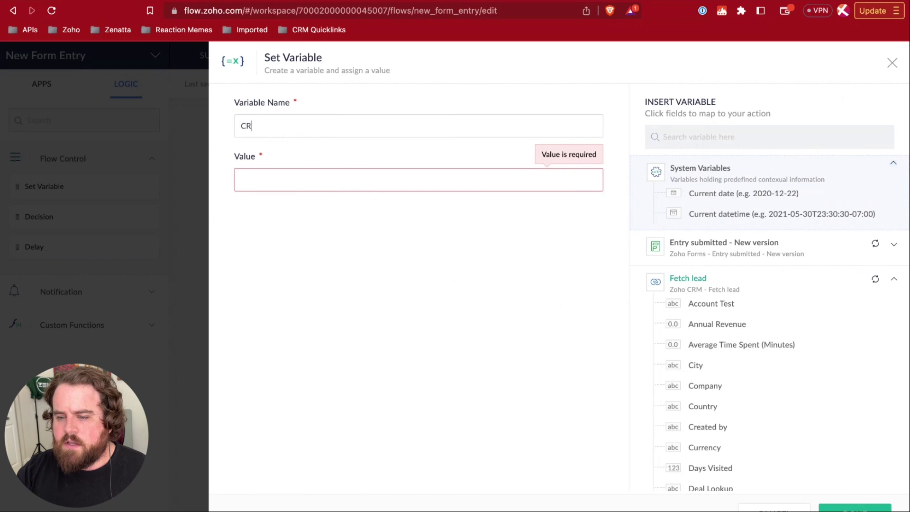
pyautogui.press('BackSpace')
pyautogui.press('BackSpace')
pyautogui.press('BackSpace')
pyautogui.write('_Lead_ID')
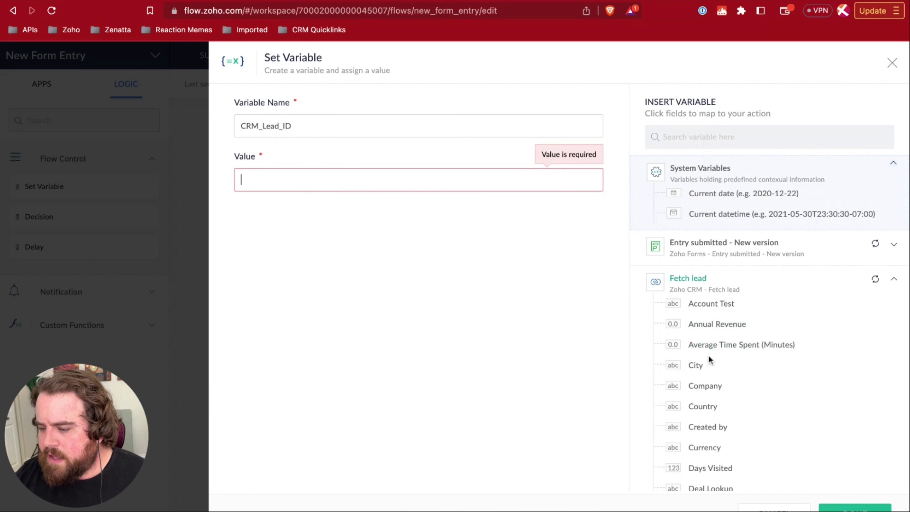
pyautogui.scroll(-3, 709, 358)
pyautogui.scroll(-8, 708, 356)
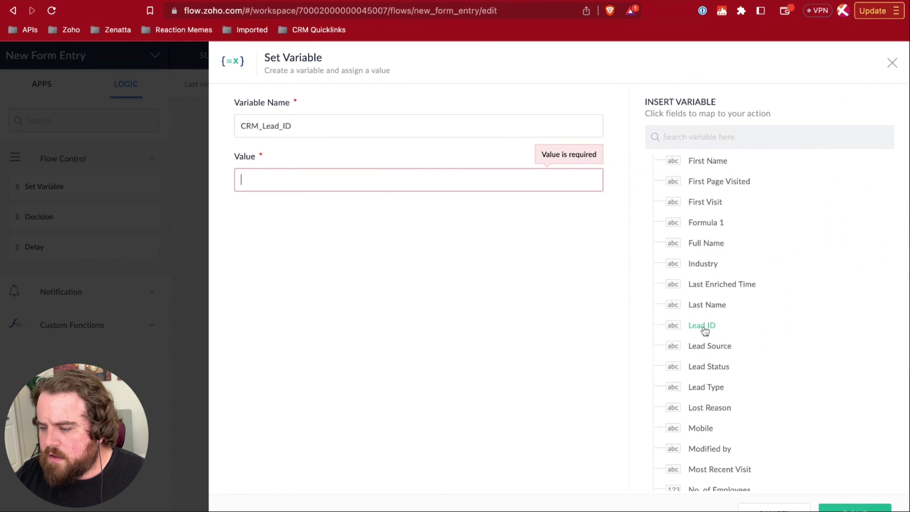
pyautogui.click(703, 327)
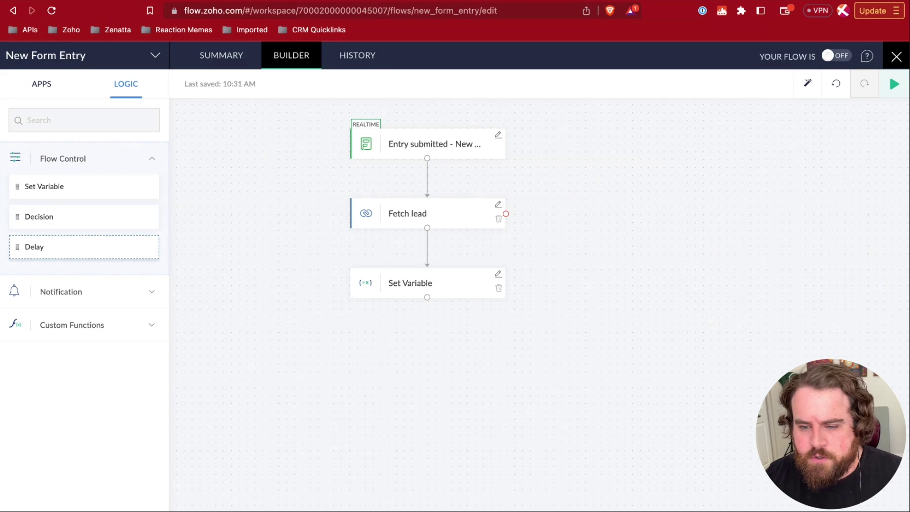
# - Add a Delay step below Set Variable, try Delay Until and Delay For, then cancel
pyautogui.moveTo(35, 247); pyautogui.dragTo(408, 350)
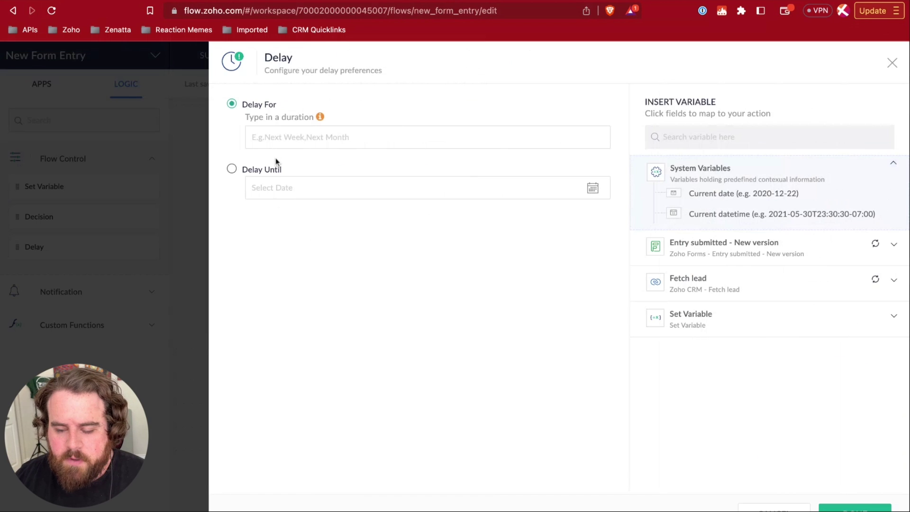
pyautogui.click(232, 173)
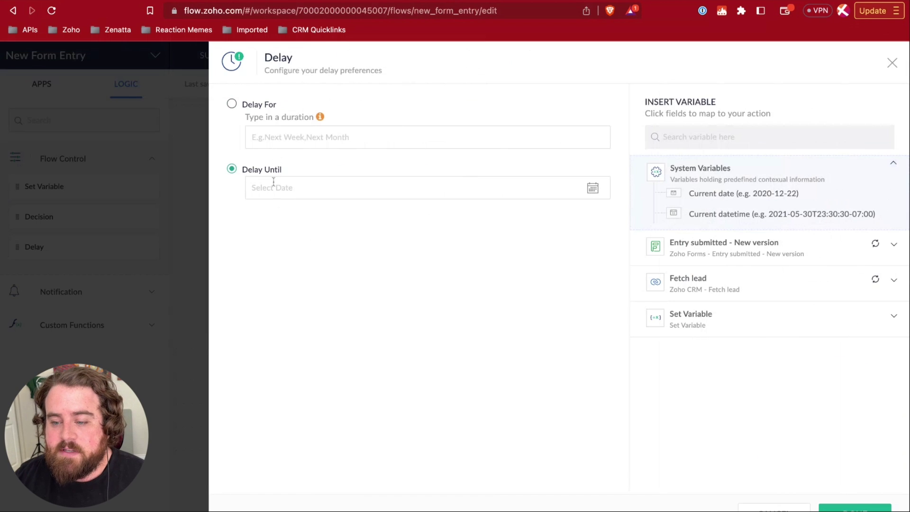
pyautogui.click(231, 107)
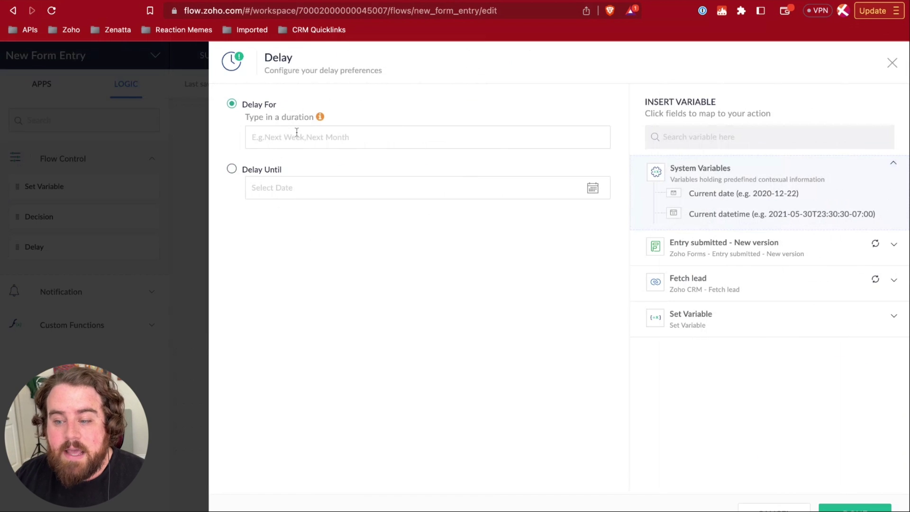
pyautogui.moveTo(324, 123)
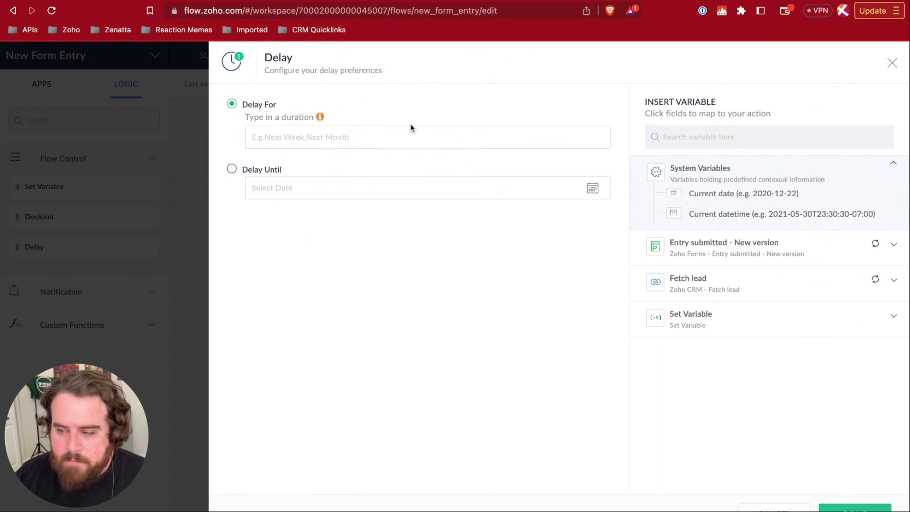
pyautogui.click(761, 504)
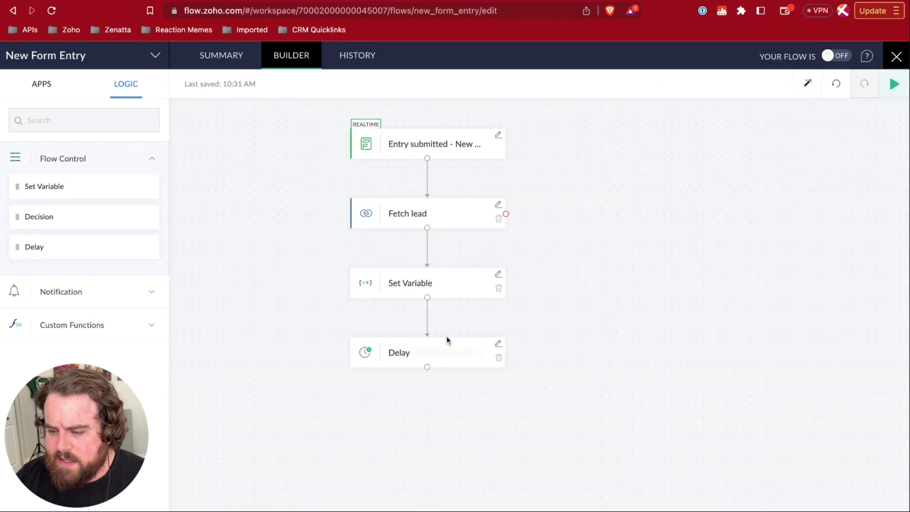
# - Replace the Delay with a Decision whose condition1 tests CRM_Lead_ID 'is not null'
pyautogui.click(499, 358)
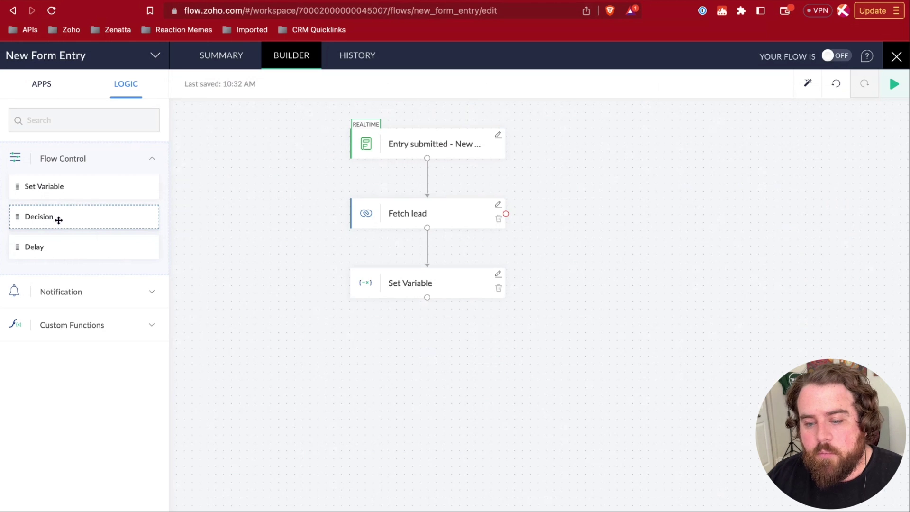
pyautogui.moveTo(56, 217); pyautogui.dragTo(403, 353)
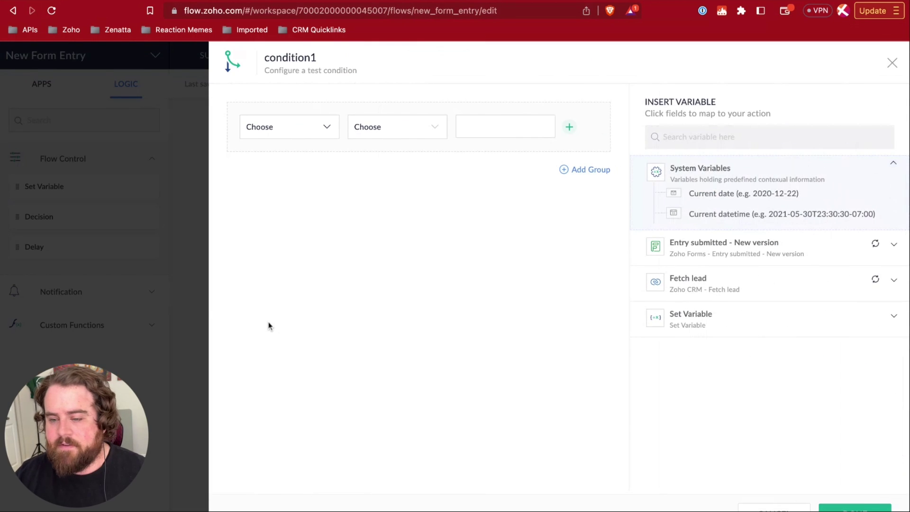
pyautogui.click(294, 136)
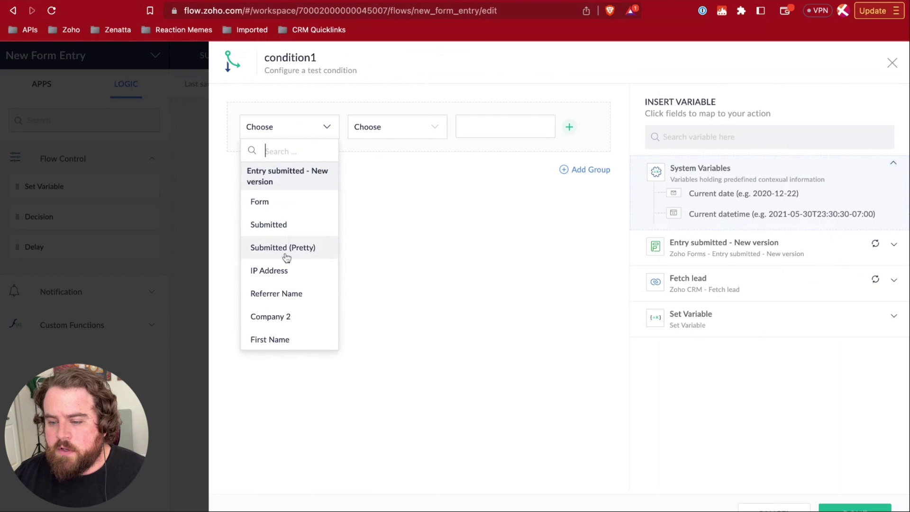
pyautogui.scroll(-15, 285, 256)
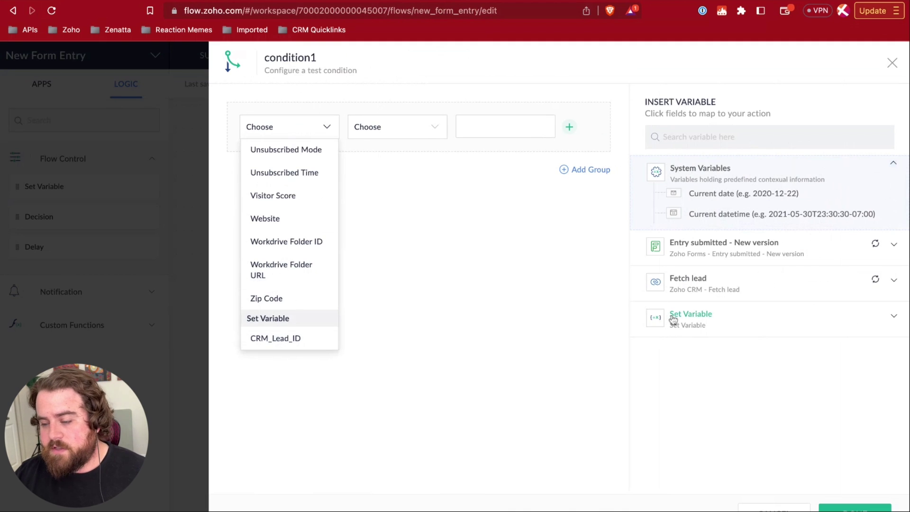
pyautogui.click(289, 339)
pyautogui.click(374, 129)
pyautogui.scroll(-1, 405, 215)
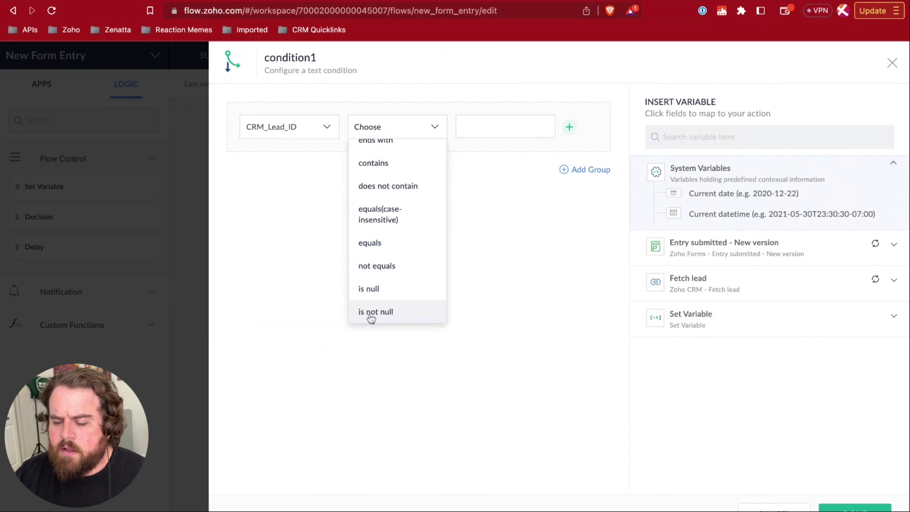
pyautogui.click(371, 314)
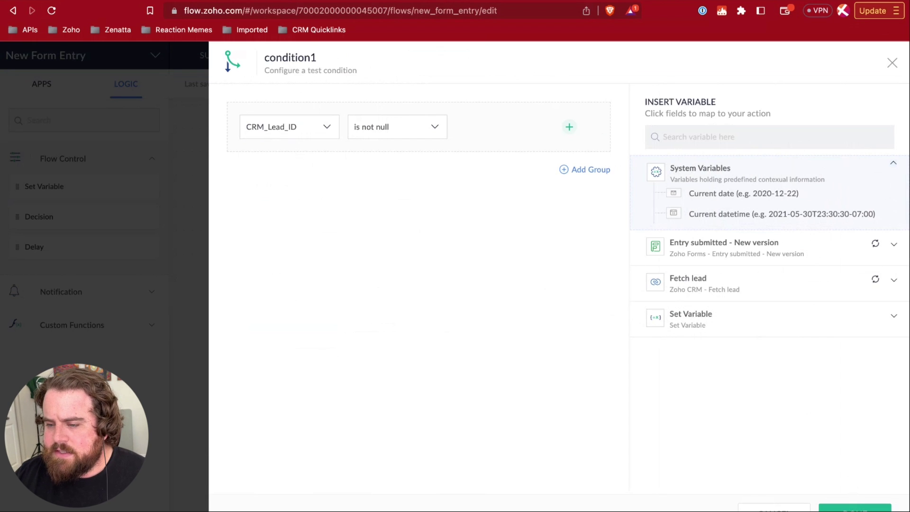
pyautogui.click(855, 508)
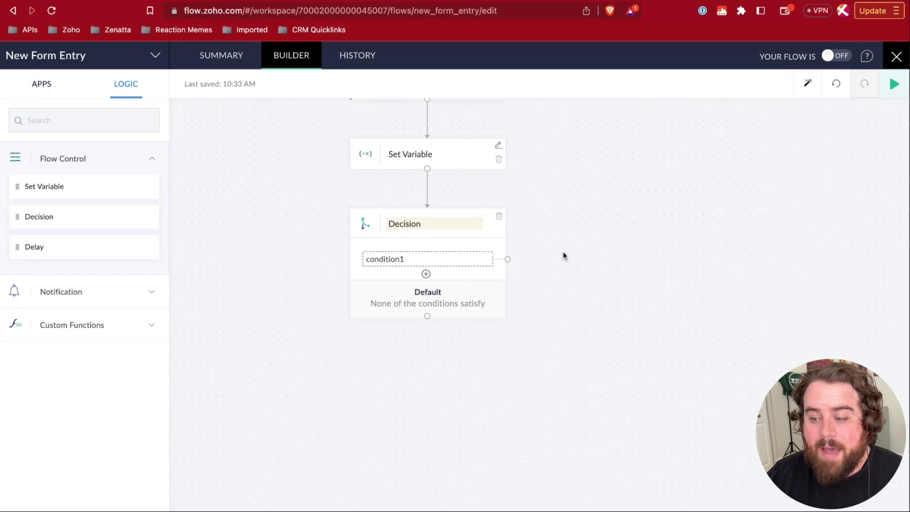
# - Label the first branch 'CRM Lead Found' and rename the decision step 'Lead Found?'
pyautogui.click(383, 262)
pyautogui.write('CRM Lead')
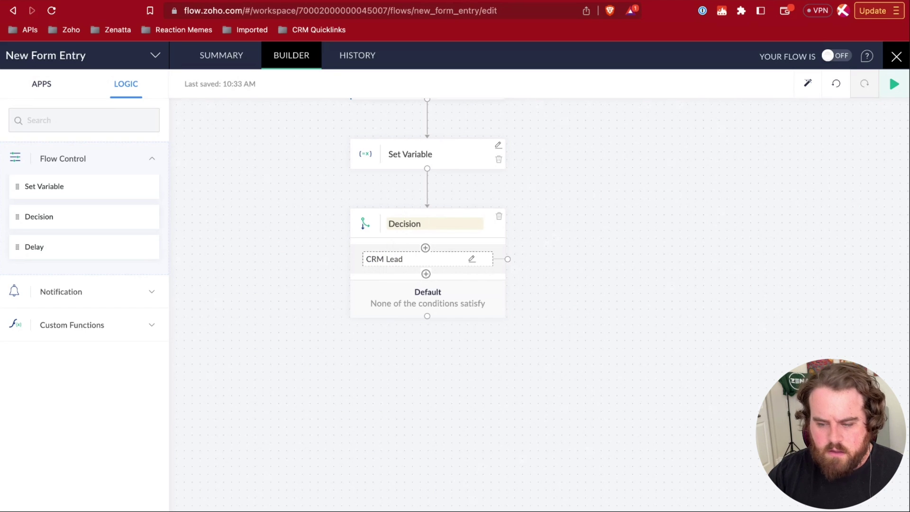
pyautogui.write(' Found')
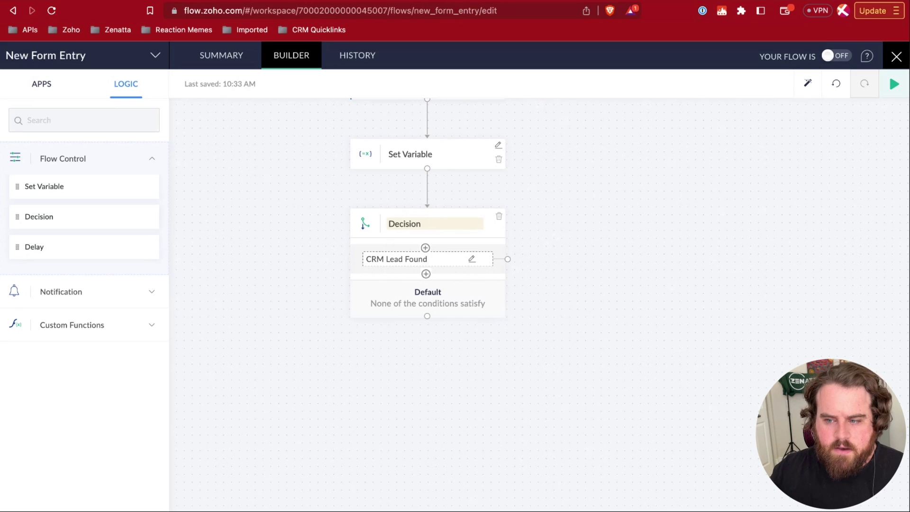
pyautogui.doubleClick(404, 223)
pyautogui.write('LE')
pyautogui.press('BackSpace')
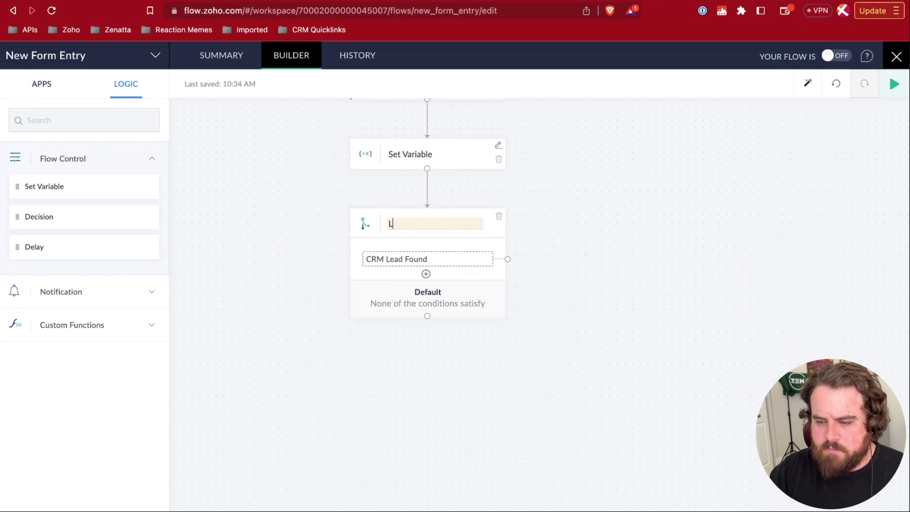
pyautogui.write('ead Fou')
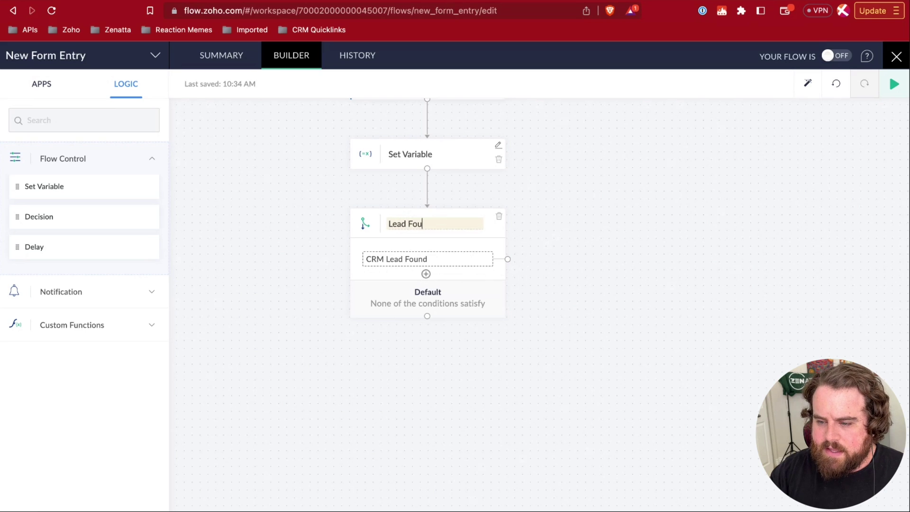
pyautogui.write('nd?')
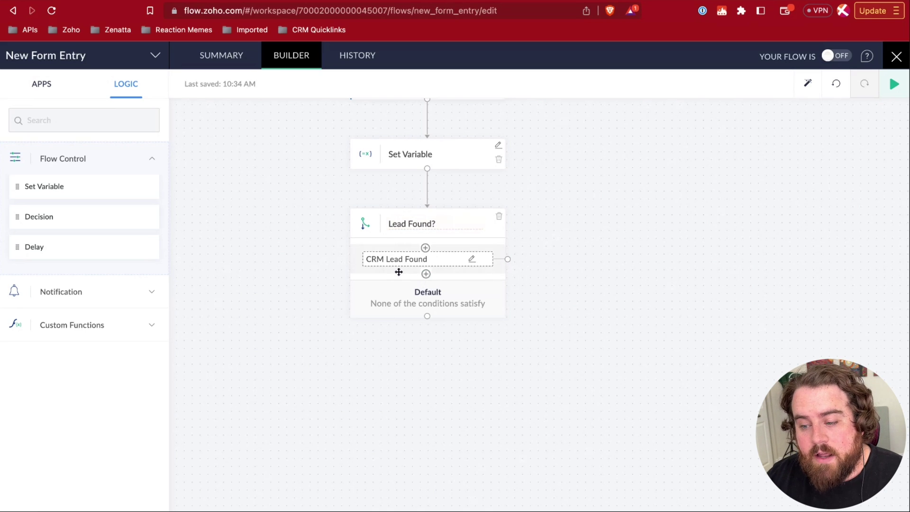
# - Add a second branch, condition2, that tests whether Set Variable's CRM_Lead_ID is null
pyautogui.click(426, 274)
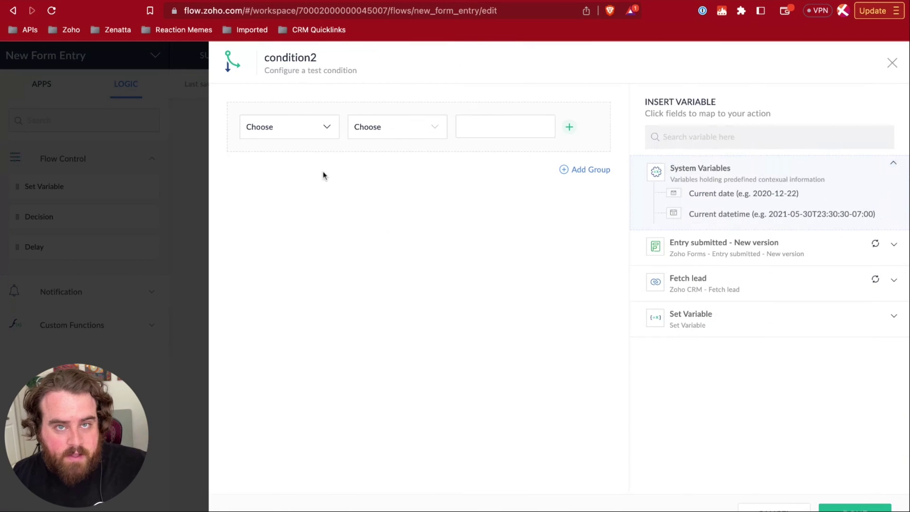
pyautogui.click(302, 132)
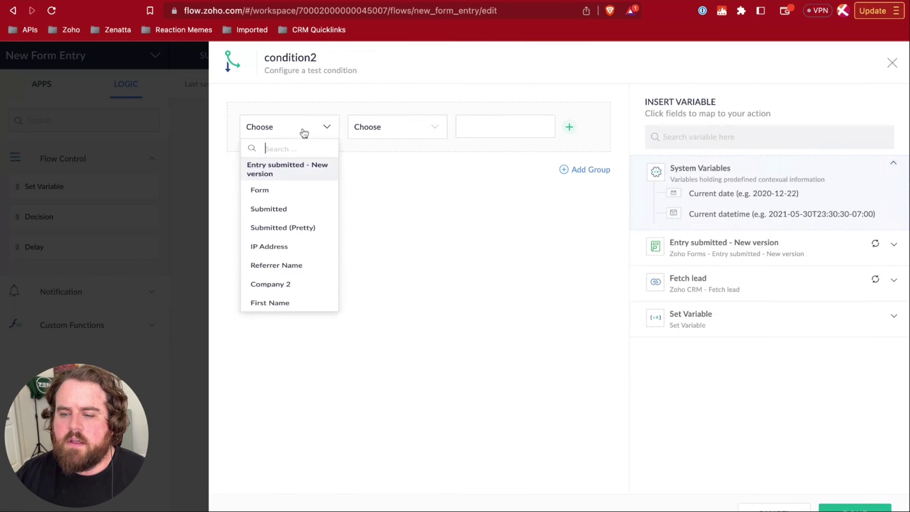
pyautogui.scroll(-5, 299, 284)
pyautogui.scroll(-10, 301, 283)
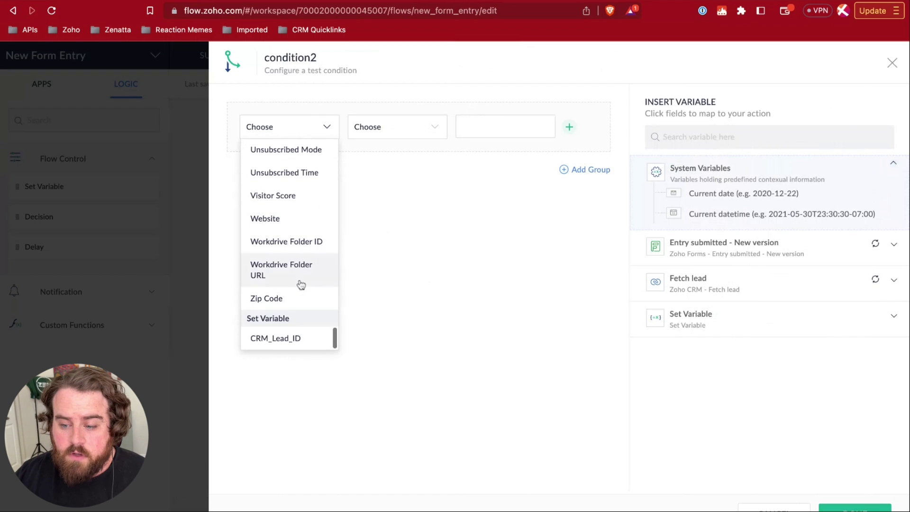
pyautogui.click(292, 337)
pyautogui.click(370, 132)
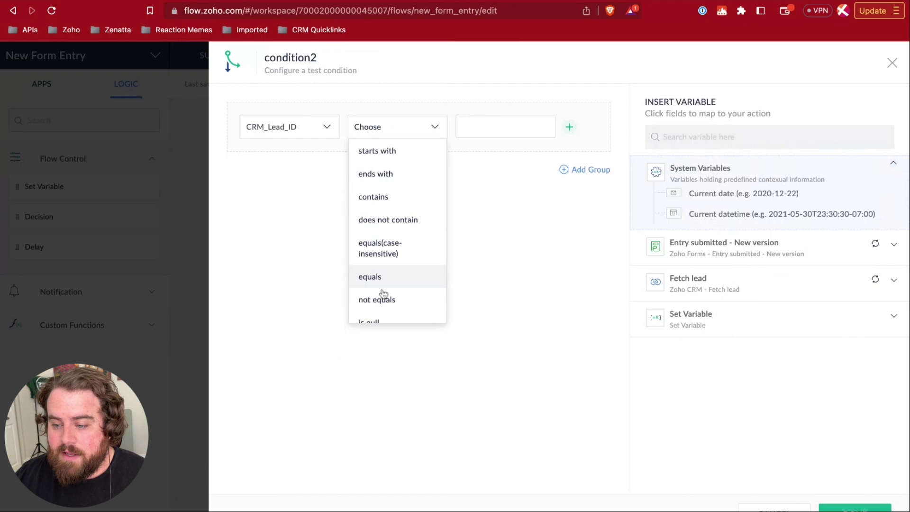
pyautogui.scroll(-2, 382, 284)
pyautogui.click(383, 288)
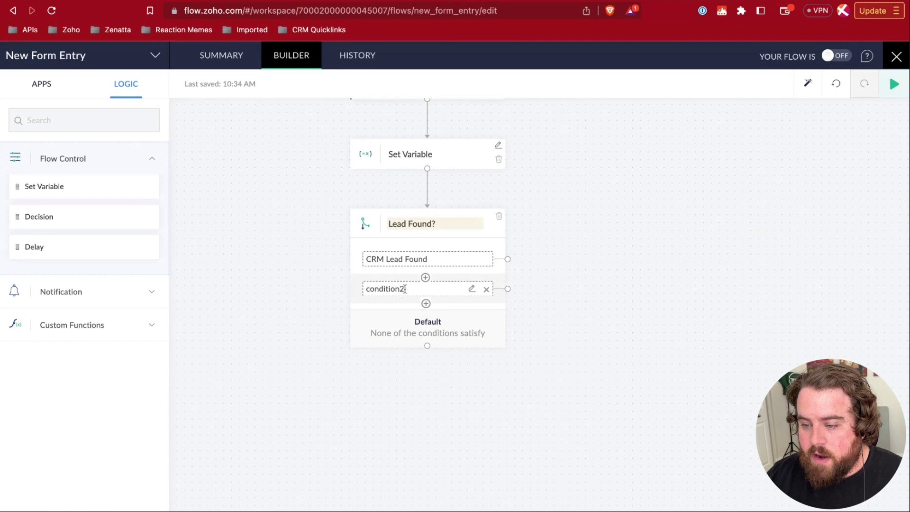
# - Relabel the condition2 branch as 'CRM Lead NOT Found'
pyautogui.doubleClick(406, 288)
pyautogui.write('CRM Le')
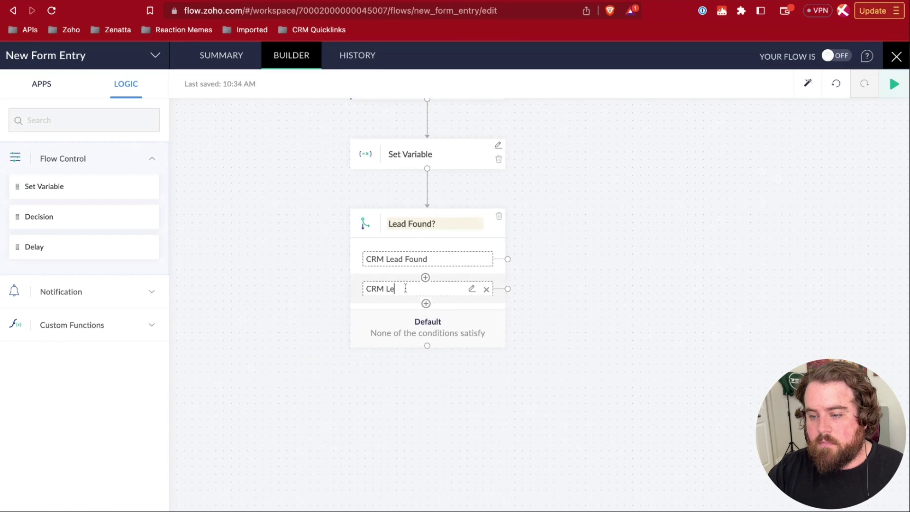
pyautogui.write('ad NOT Found')
pyautogui.click(586, 331)
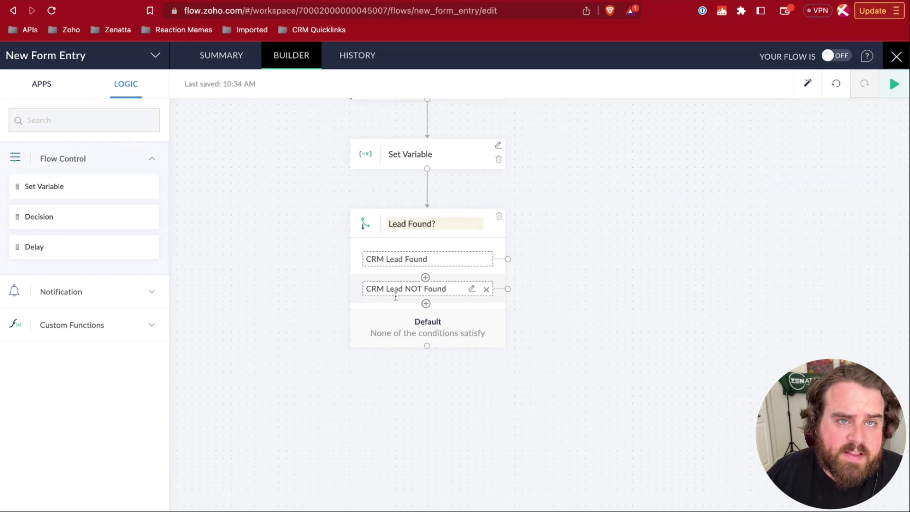
pyautogui.moveTo(433, 289); pyautogui.dragTo(378, 289)
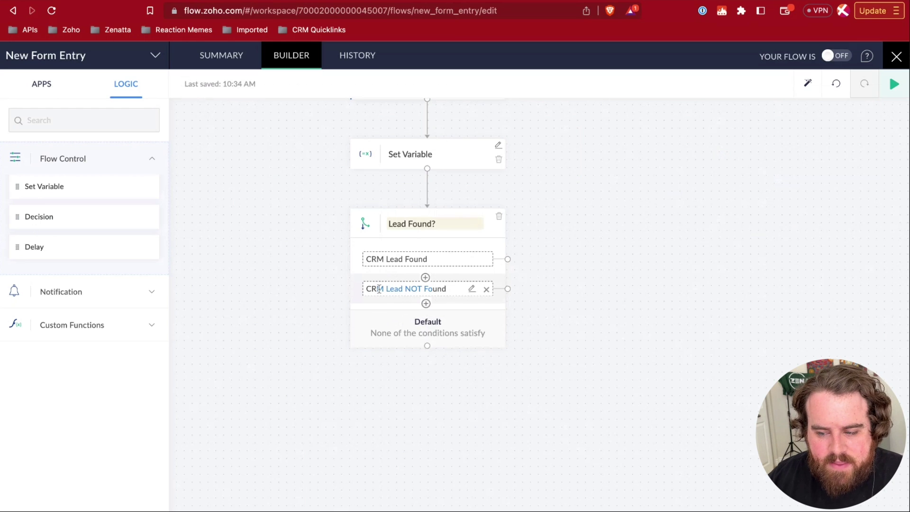
pyautogui.click(404, 290)
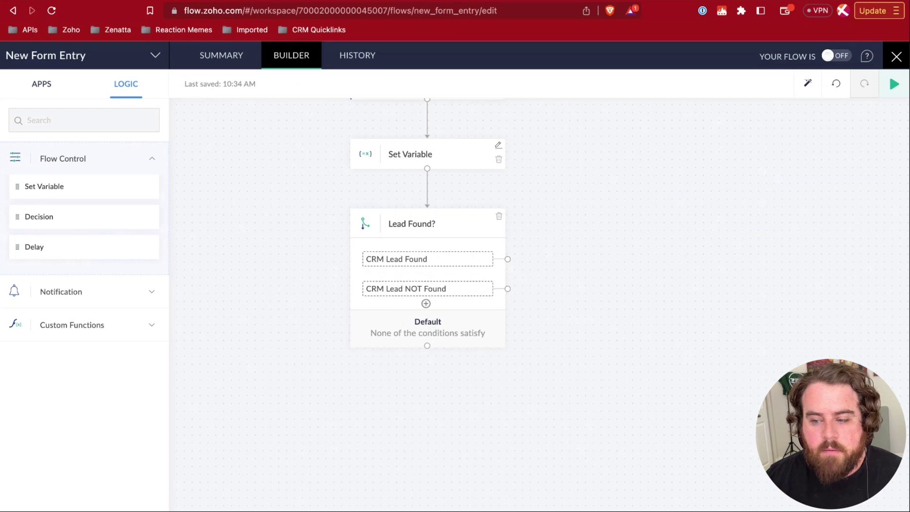
pyautogui.click(45, 85)
# - Find 'zoho crm' among the apps and drag its Create or update contact action onto a decision branch
pyautogui.click(73, 120)
pyautogui.write('zoho crm')
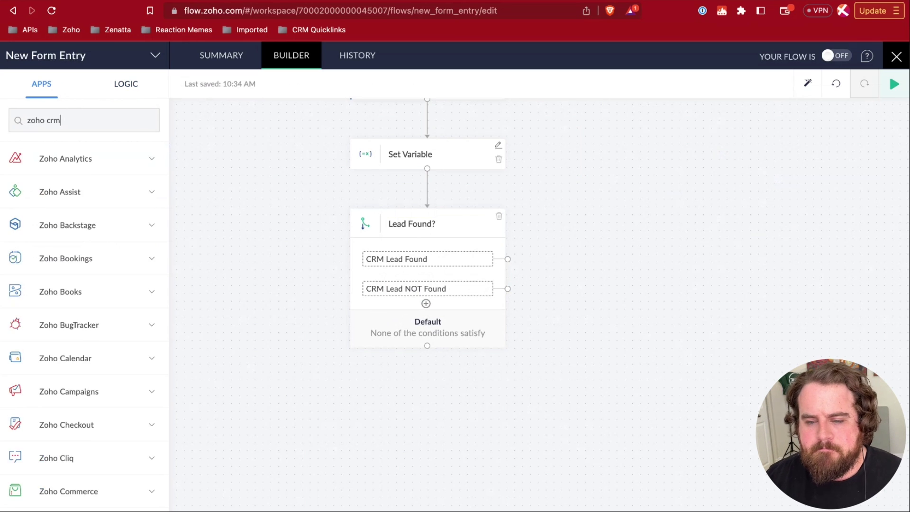
pyautogui.scroll(-3, 102, 270)
pyautogui.scroll(3, 103, 271)
pyautogui.scroll(5, 103, 270)
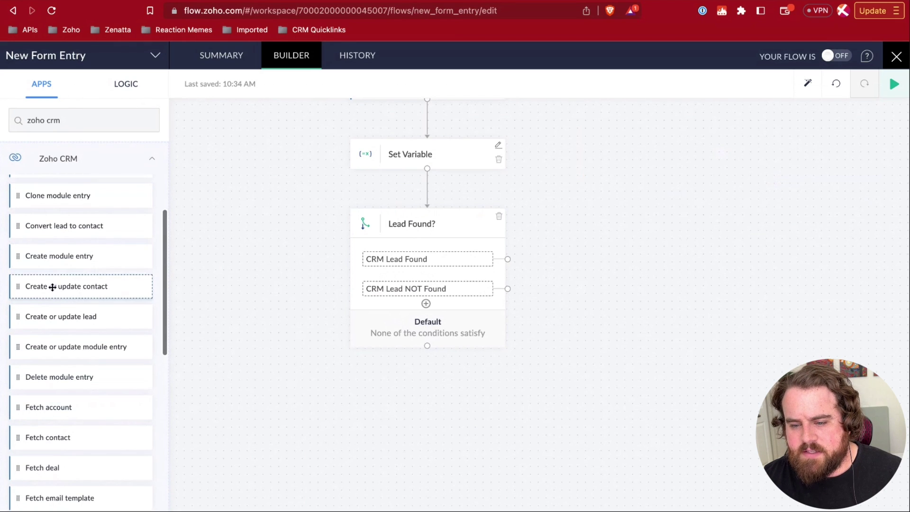
pyautogui.moveTo(42, 287); pyautogui.dragTo(637, 216)
pyautogui.moveTo(593, 259); pyautogui.dragTo(764, 305)
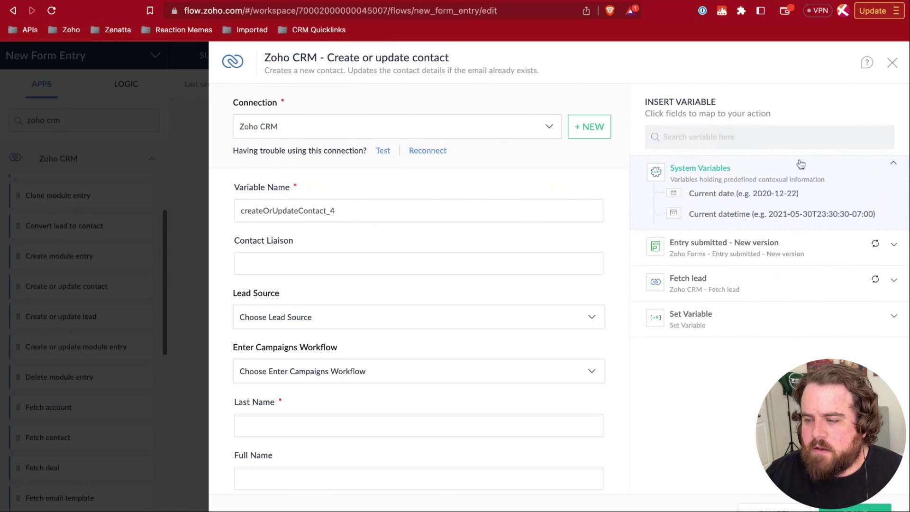
pyautogui.click(891, 62)
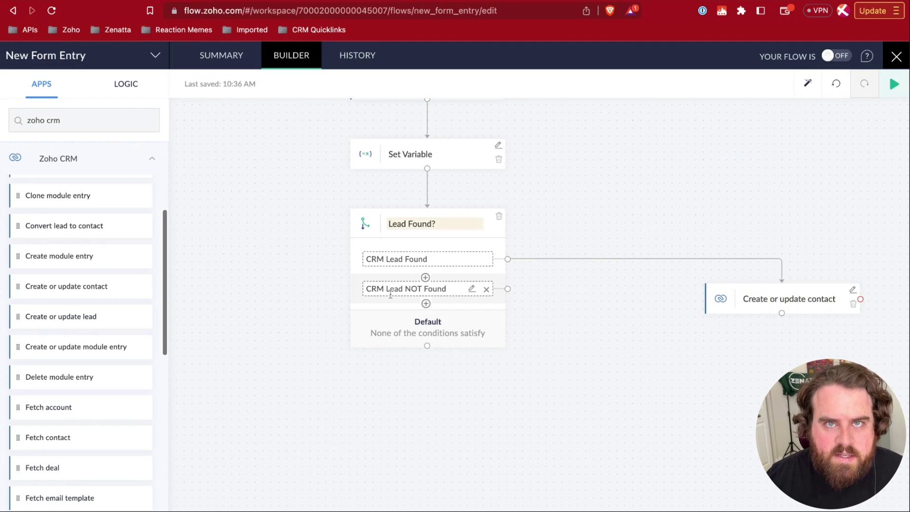
# - Rewire the Create or update contact action from CRM Lead Found to CRM Lead NOT Found
pyautogui.moveTo(754, 287); pyautogui.dragTo(717, 343)
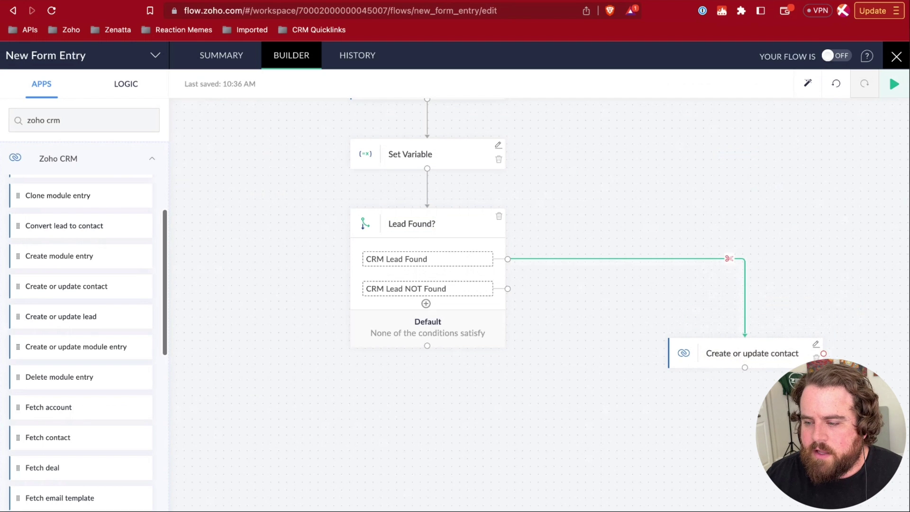
pyautogui.click(729, 258)
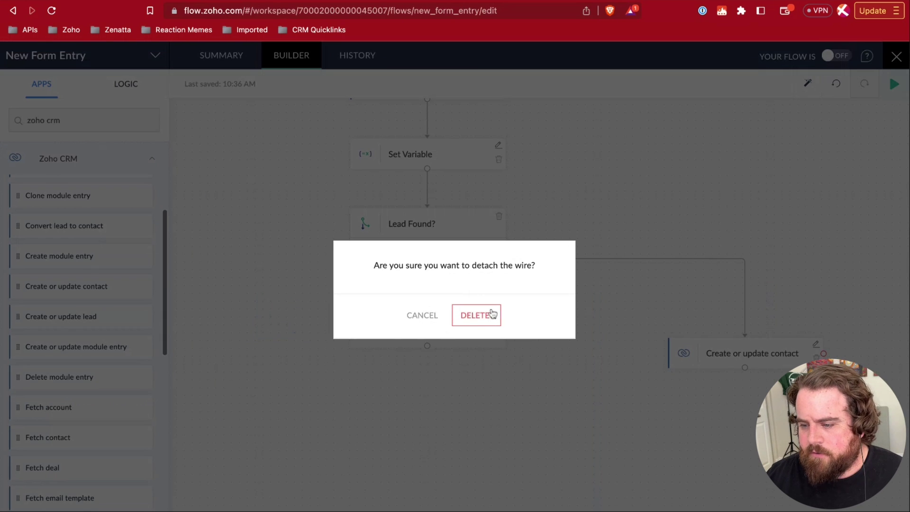
pyautogui.click(483, 319)
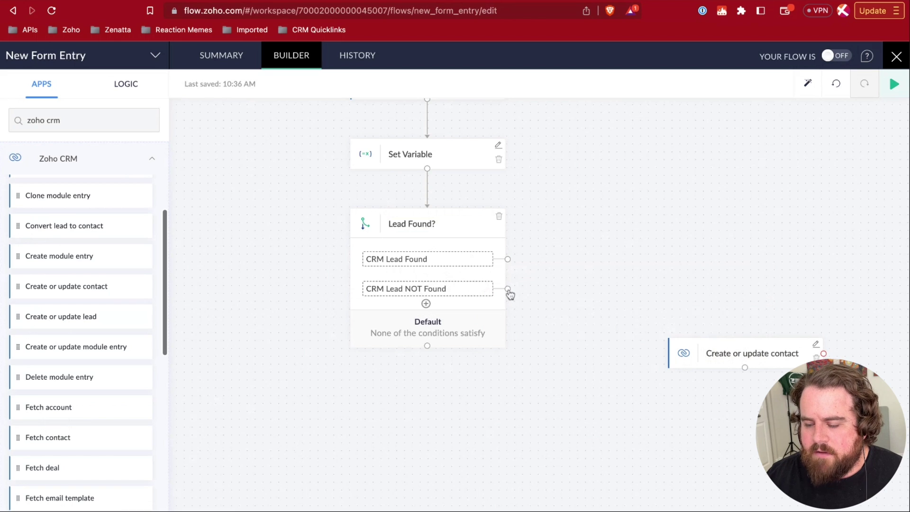
pyautogui.moveTo(508, 289); pyautogui.dragTo(743, 351)
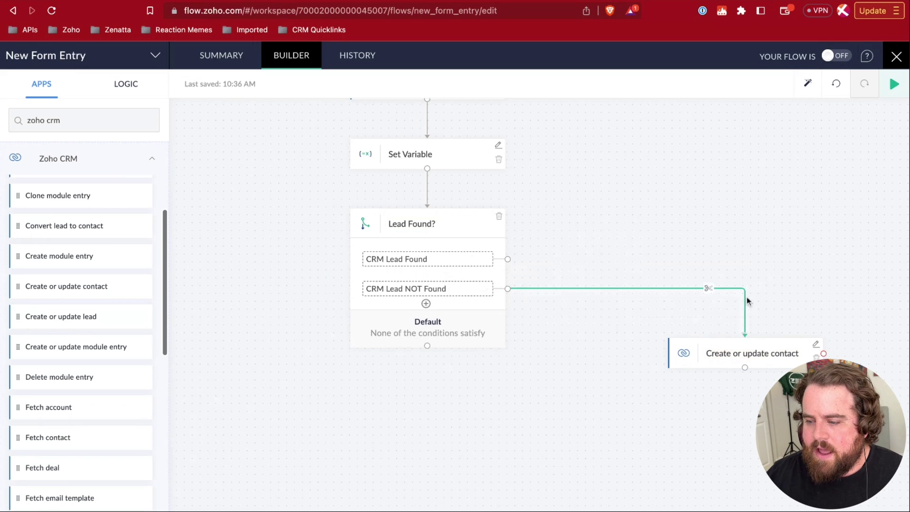
pyautogui.moveTo(711, 345)
pyautogui.mouseDown()
pyautogui.moveTo(727, 316)
pyautogui.moveTo(545, 407)
pyautogui.moveTo(638, 330)
pyautogui.moveTo(660, 358)
pyautogui.moveTo(654, 339)
pyautogui.moveTo(683, 353)
pyautogui.mouseUp()
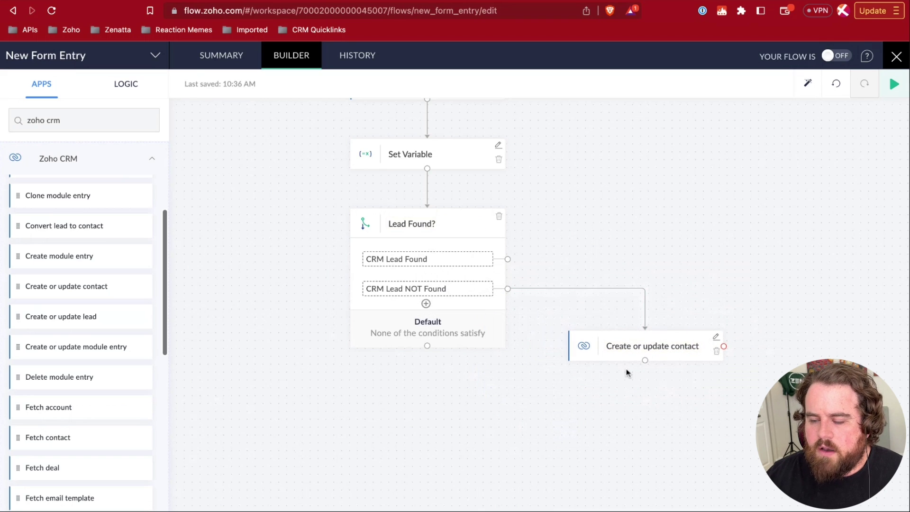
pyautogui.click(718, 340)
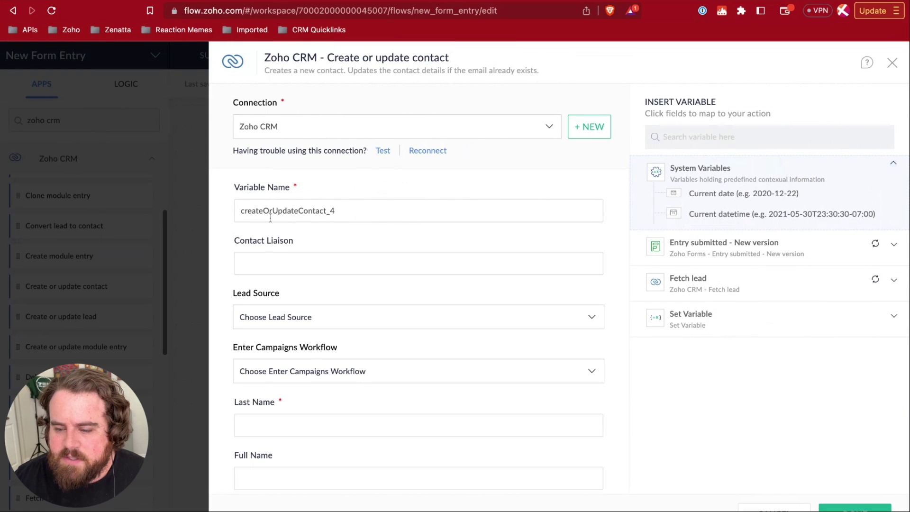
# - Map the contact's Last Name field to the form entry's Last Name
pyautogui.scroll(-3, 268, 240)
pyautogui.click(265, 297)
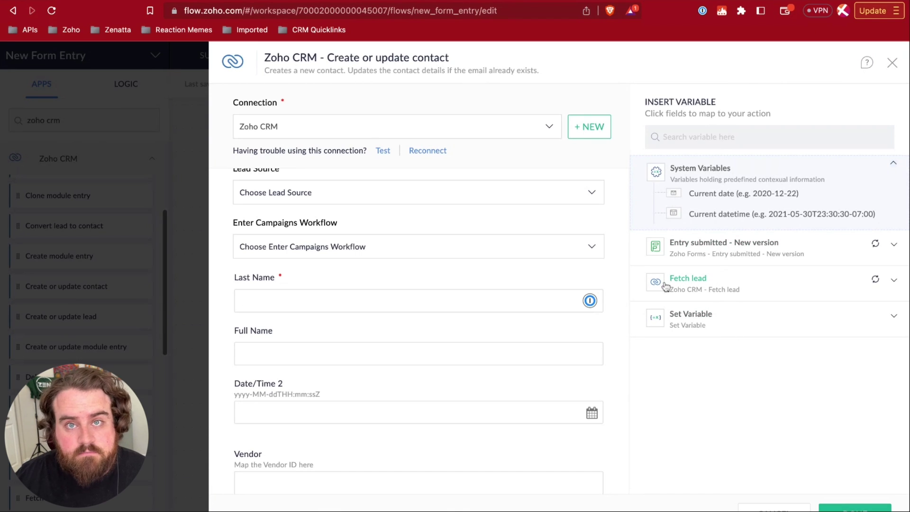
pyautogui.click(691, 281)
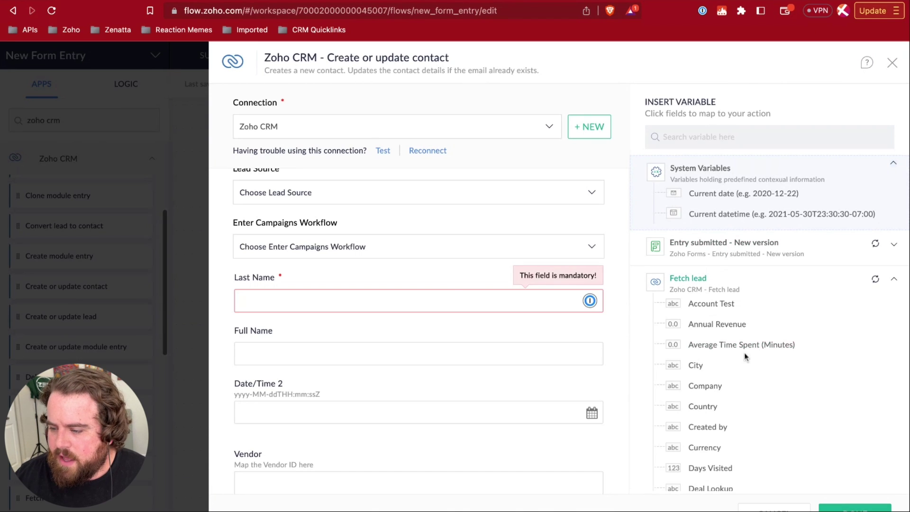
pyautogui.scroll(-5, 730, 370)
pyautogui.scroll(-3, 718, 395)
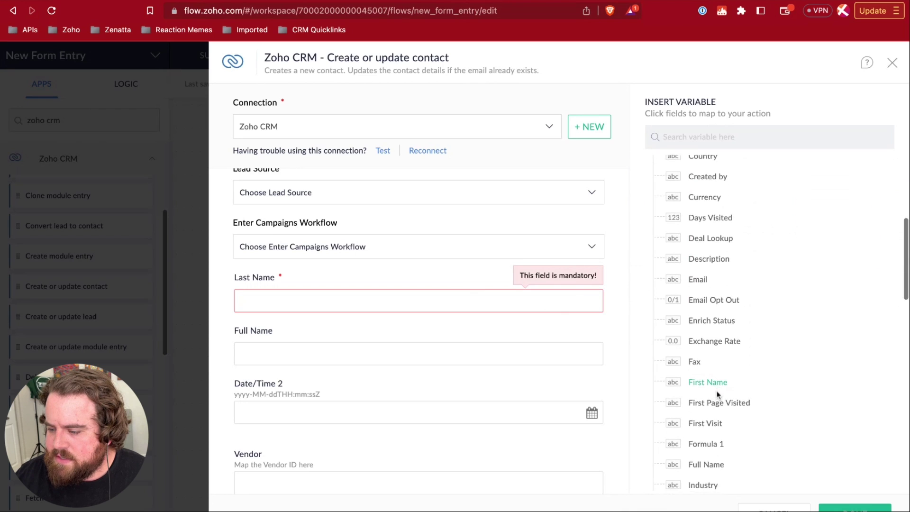
pyautogui.click(703, 135)
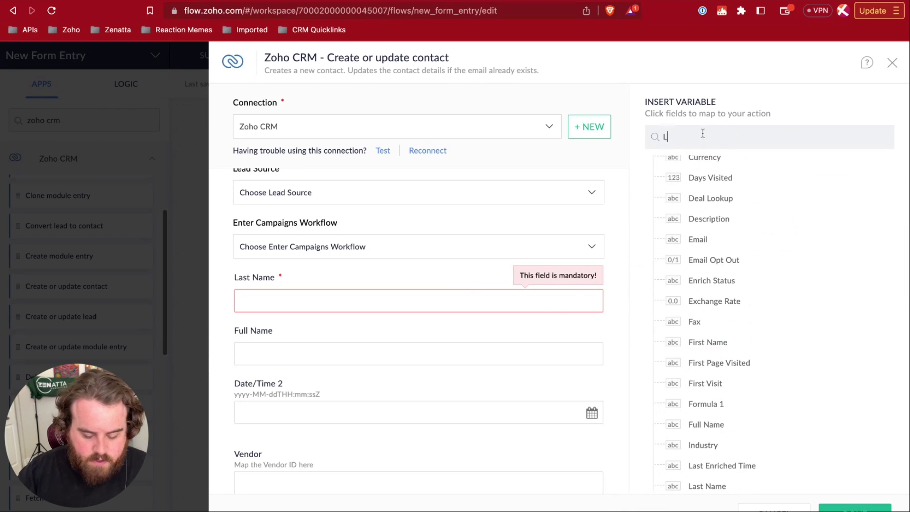
pyautogui.write('Last')
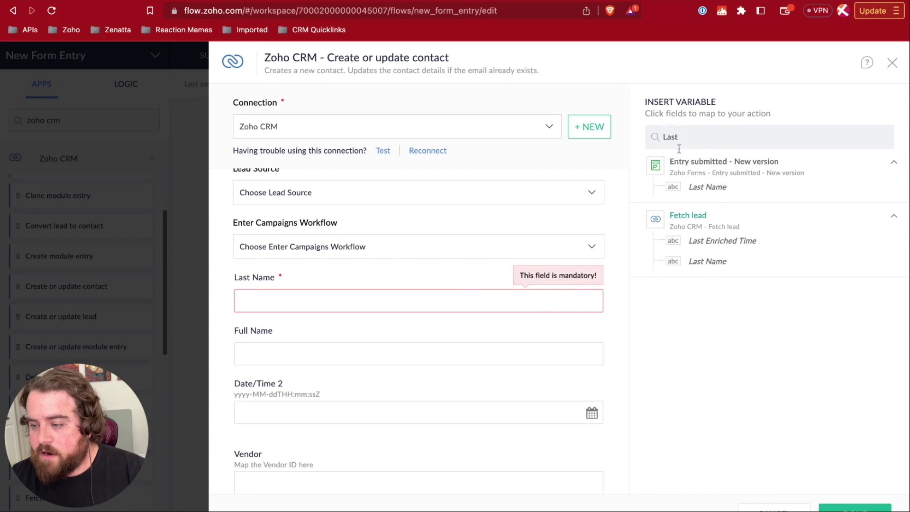
pyautogui.click(427, 308)
pyautogui.click(707, 189)
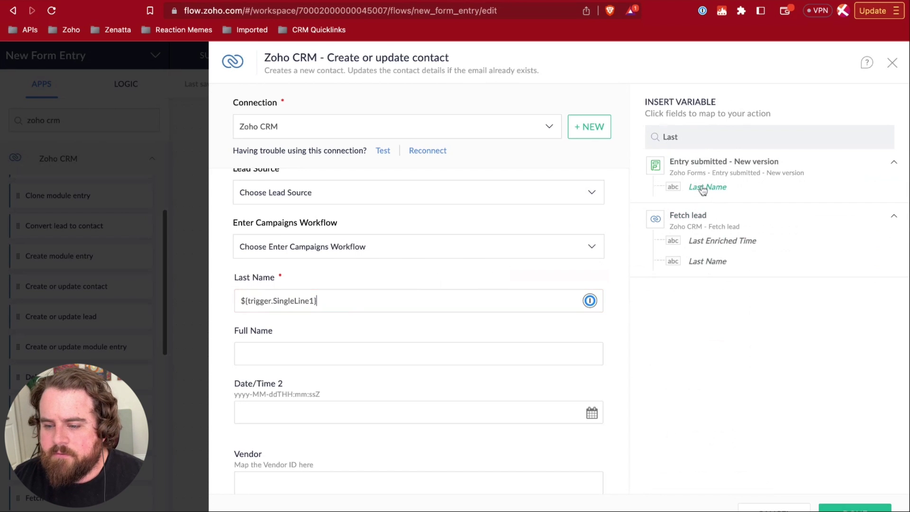
# - Map the contact's First Name and Email fields to the form entry's First Name and Email
pyautogui.scroll(-10, 365, 349)
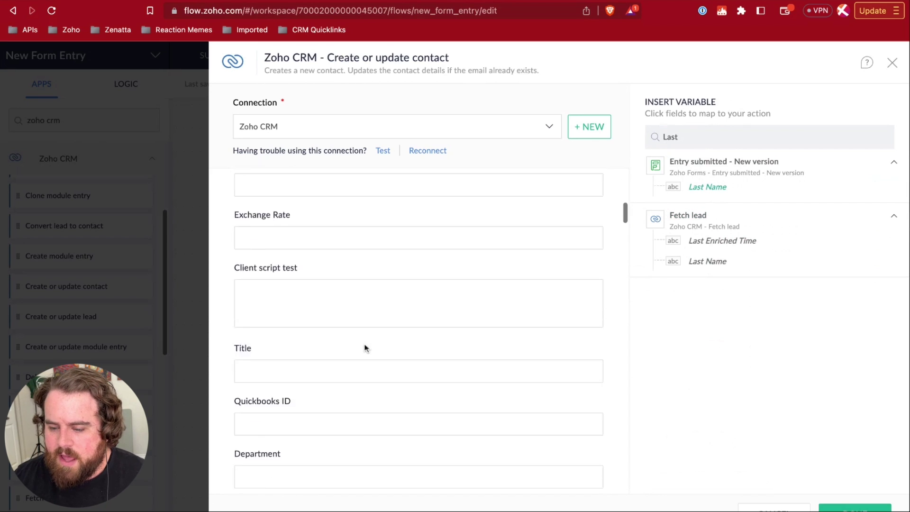
pyautogui.scroll(-3, 365, 348)
pyautogui.click(307, 321)
pyautogui.click(703, 137)
pyautogui.press('BackSpace')
pyautogui.press('BackSpace')
pyautogui.press('BackSpace')
pyautogui.press('BackSpace')
pyautogui.write('First')
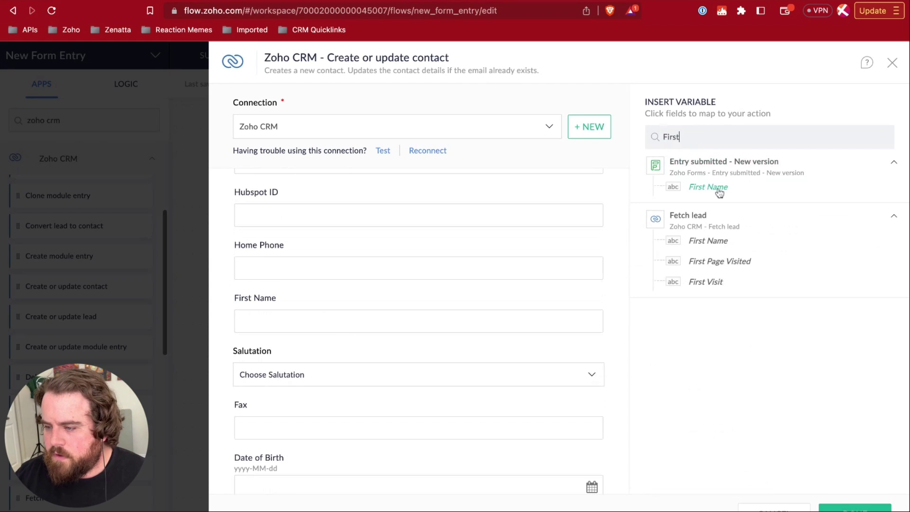
pyautogui.click(715, 188)
pyautogui.scroll(-10, 369, 299)
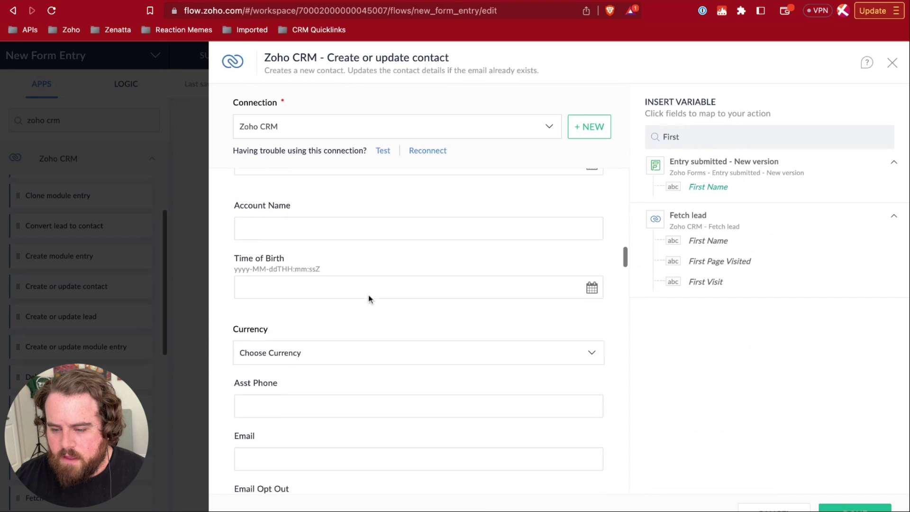
pyautogui.click(688, 137)
pyautogui.press('BackSpace')
pyautogui.press('BackSpace')
pyautogui.press('BackSpace')
pyautogui.press('BackSpace')
pyautogui.press('BackSpace')
pyautogui.write('Email')
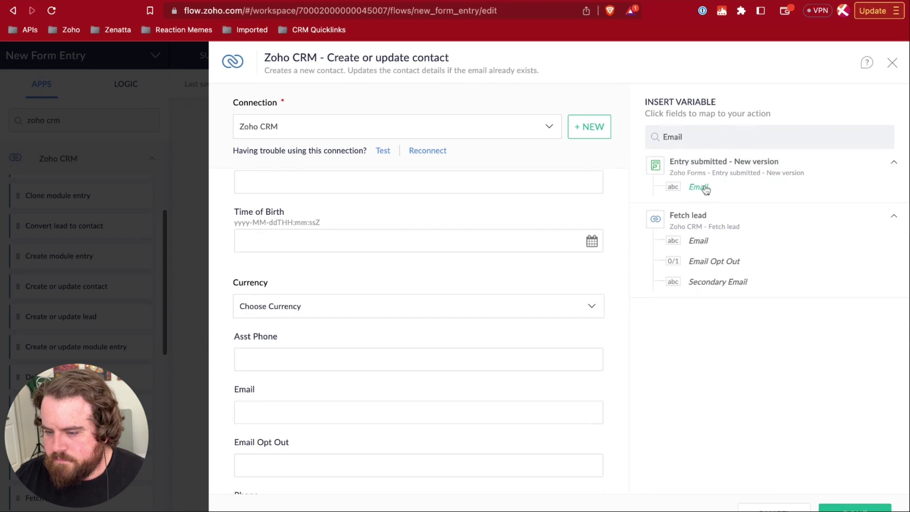
pyautogui.click(699, 187)
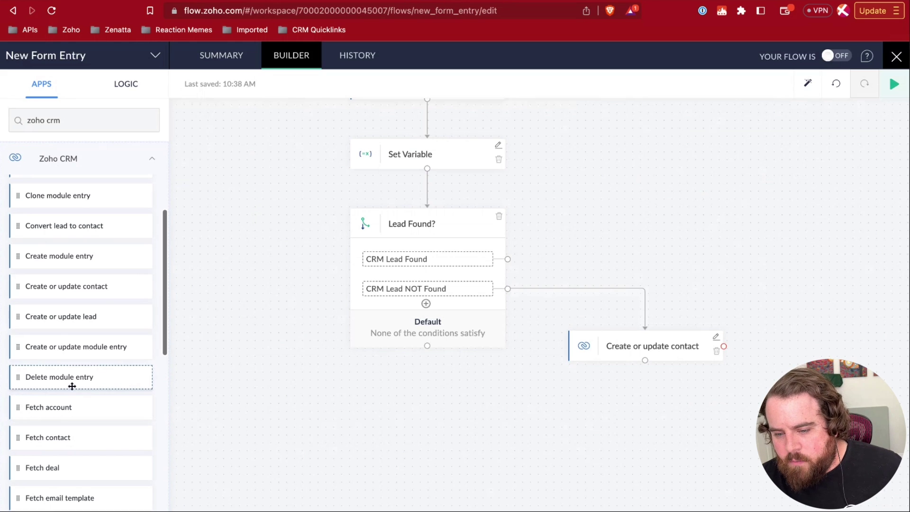
pyautogui.scroll(-3, 72, 387)
# - Add Convert lead to contact to CRM Lead Found with Lead ID set to ${CRM_Lead_ID}, and save it
pyautogui.scroll(-3, 72, 387)
pyautogui.scroll(6, 71, 383)
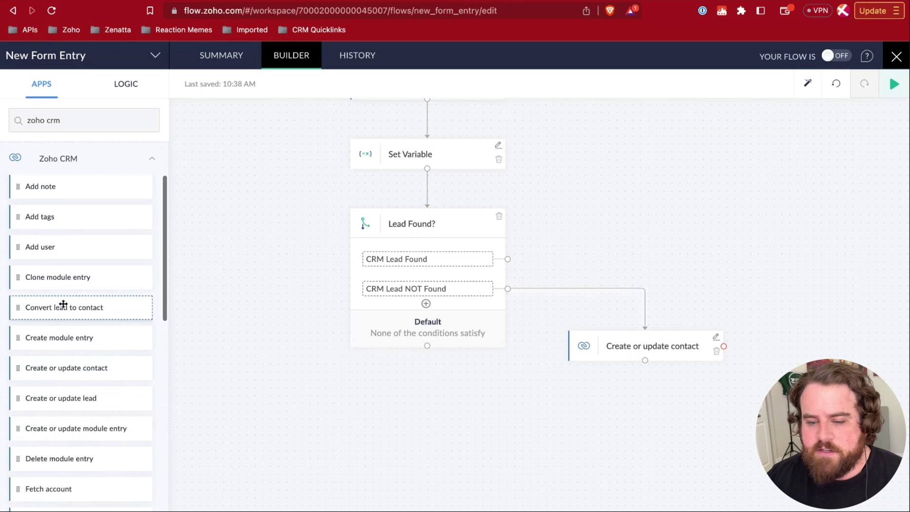
pyautogui.moveTo(55, 305); pyautogui.dragTo(768, 292)
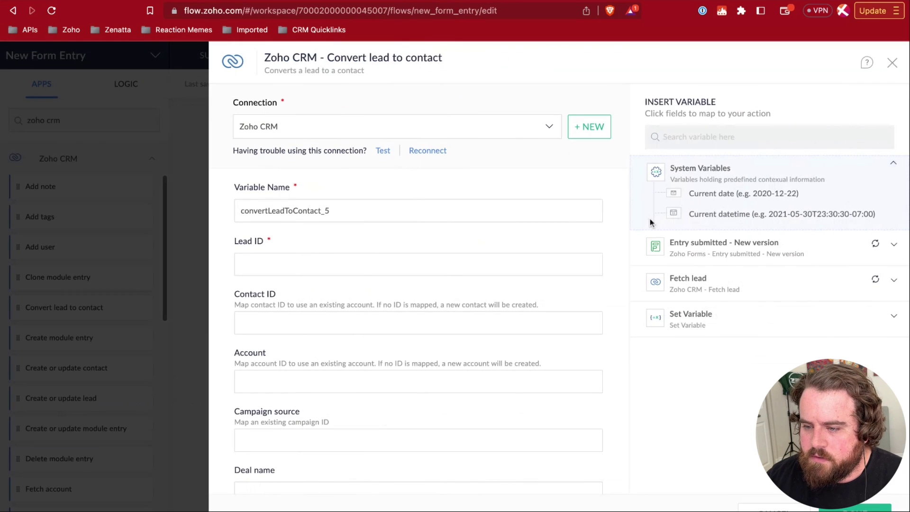
pyautogui.scroll(-1, 285, 270)
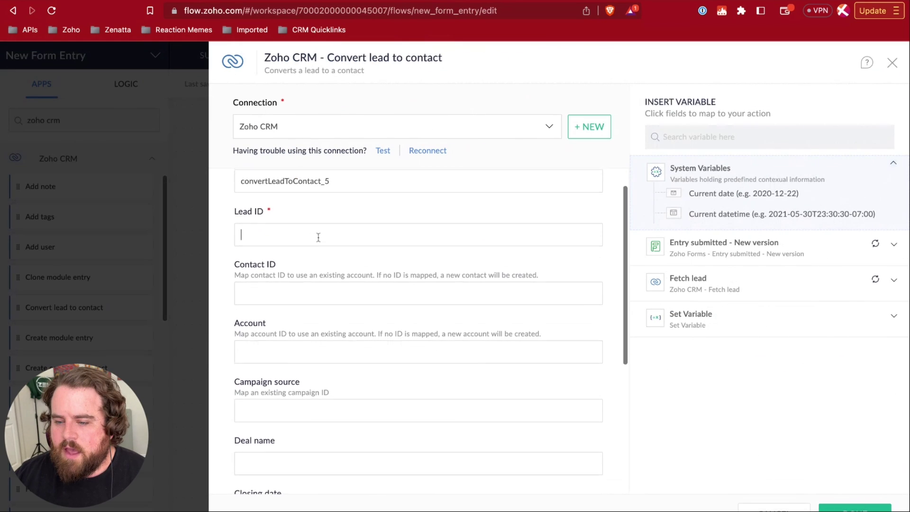
pyautogui.click(291, 231)
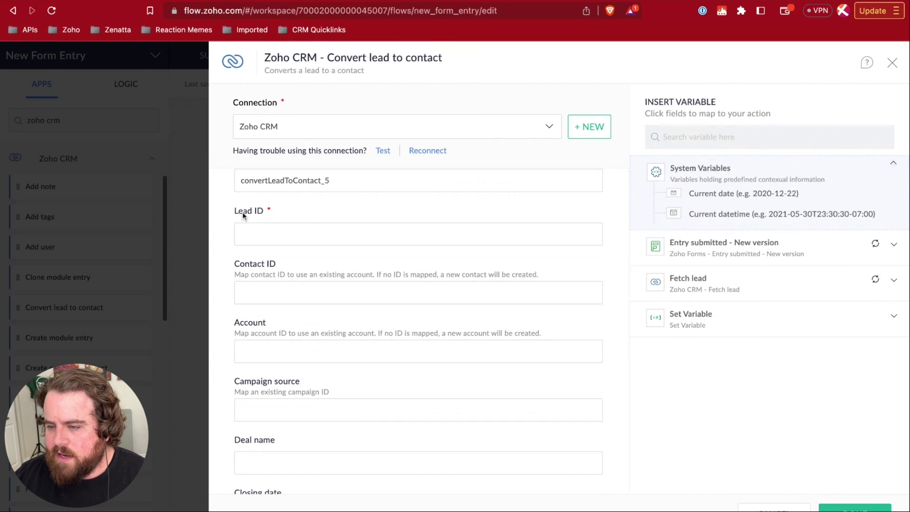
pyautogui.click(698, 315)
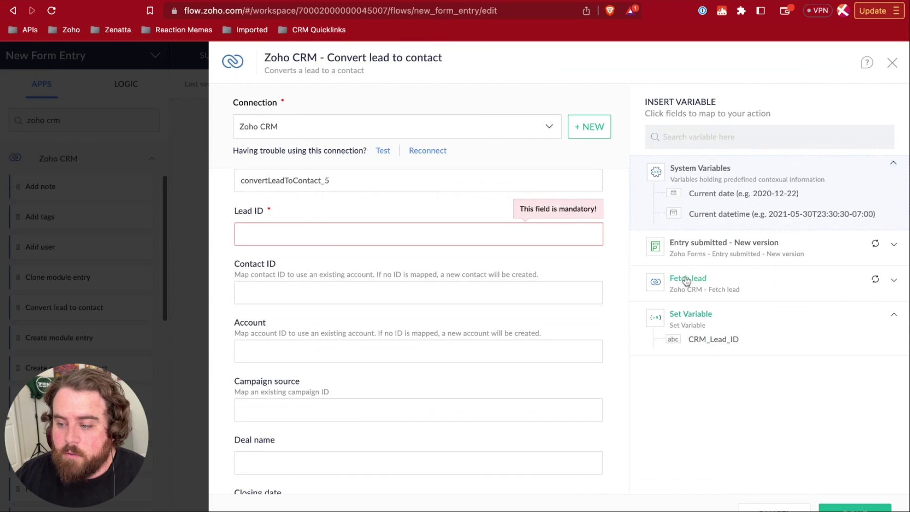
pyautogui.click(722, 341)
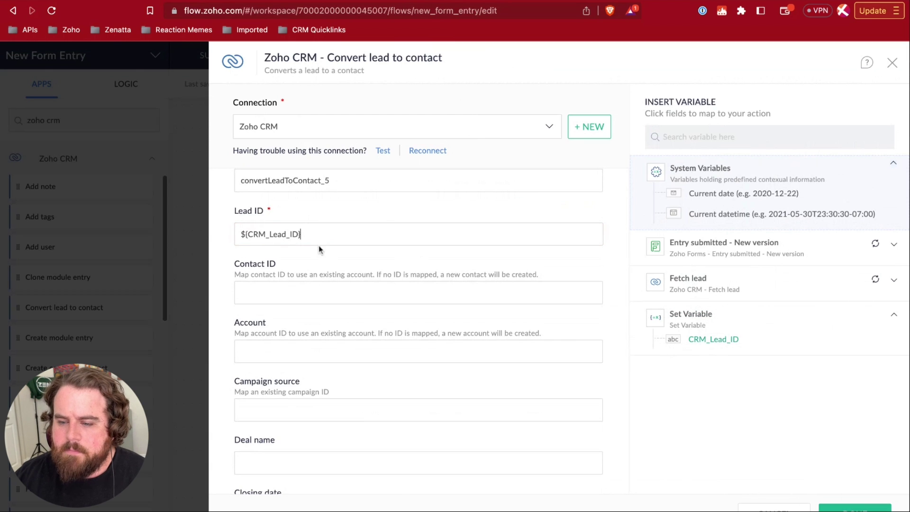
pyautogui.scroll(-5, 318, 245)
pyautogui.scroll(4, 295, 241)
pyautogui.scroll(2, 296, 243)
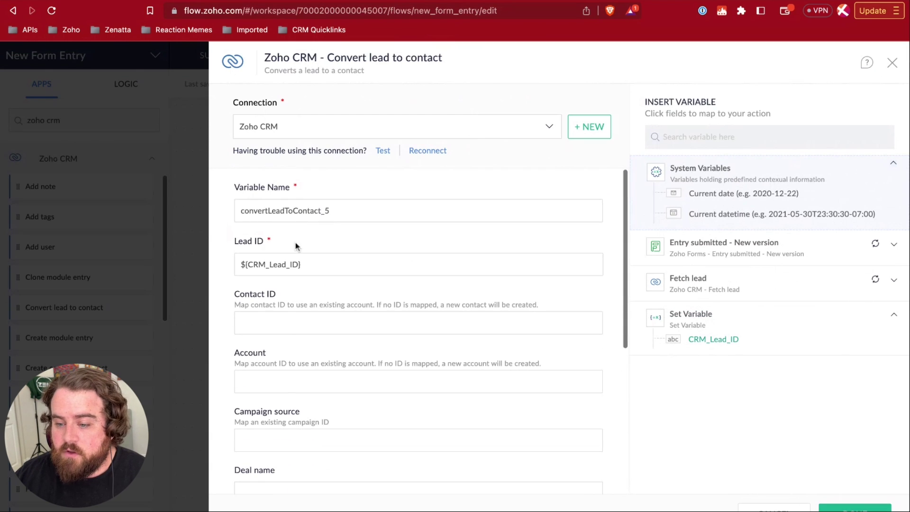
pyautogui.scroll(-4, 300, 349)
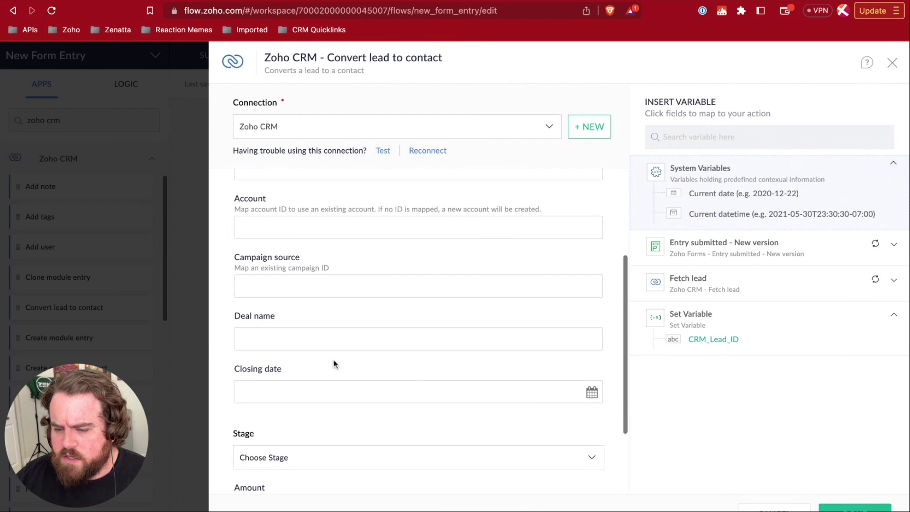
pyautogui.scroll(-3, 335, 366)
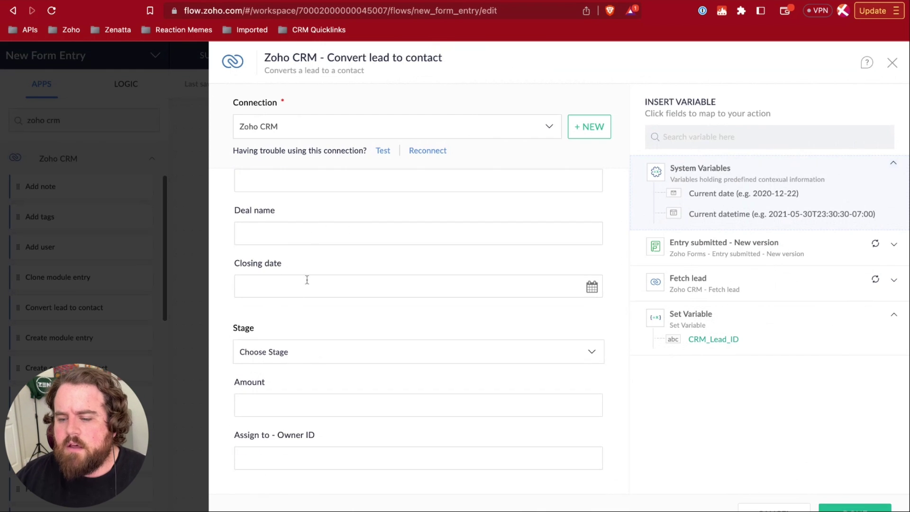
pyautogui.click(855, 506)
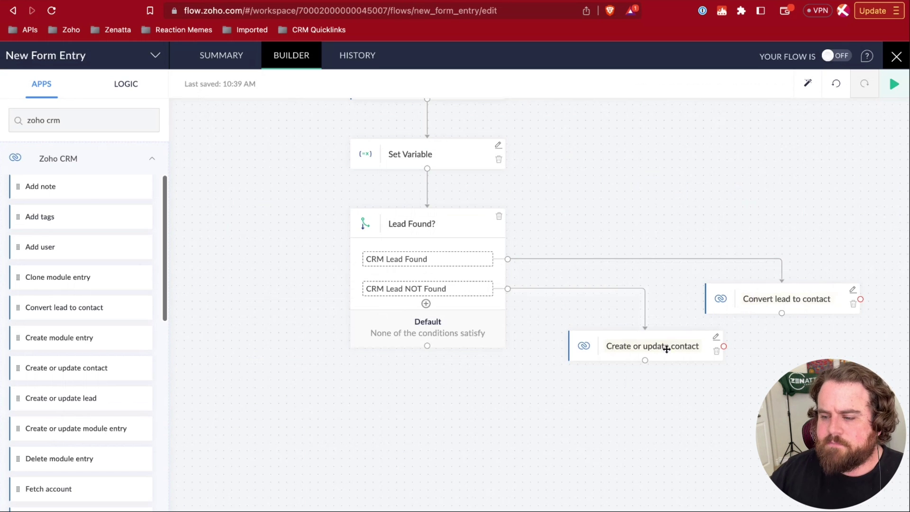
pyautogui.hscroll(5, 685, 282)
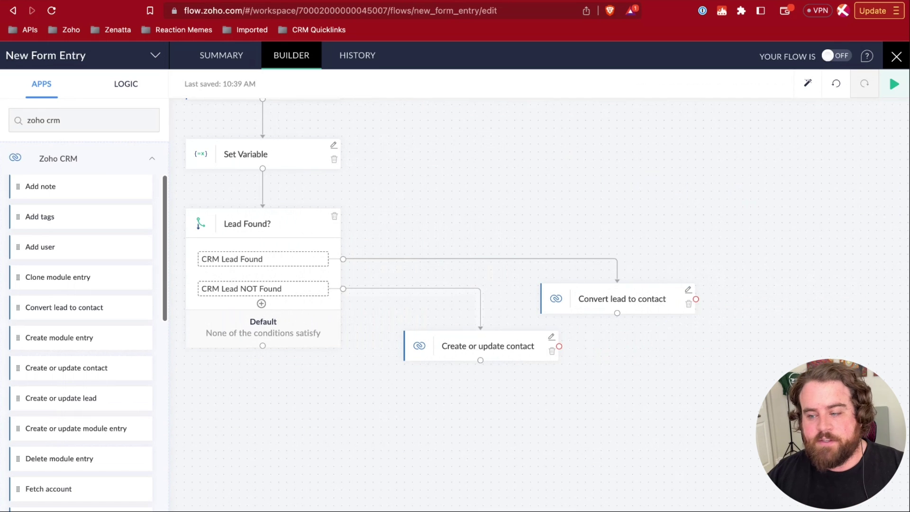
# - Drag a Send Email notification step from the Logic list onto the contact action's error path
pyautogui.click(128, 85)
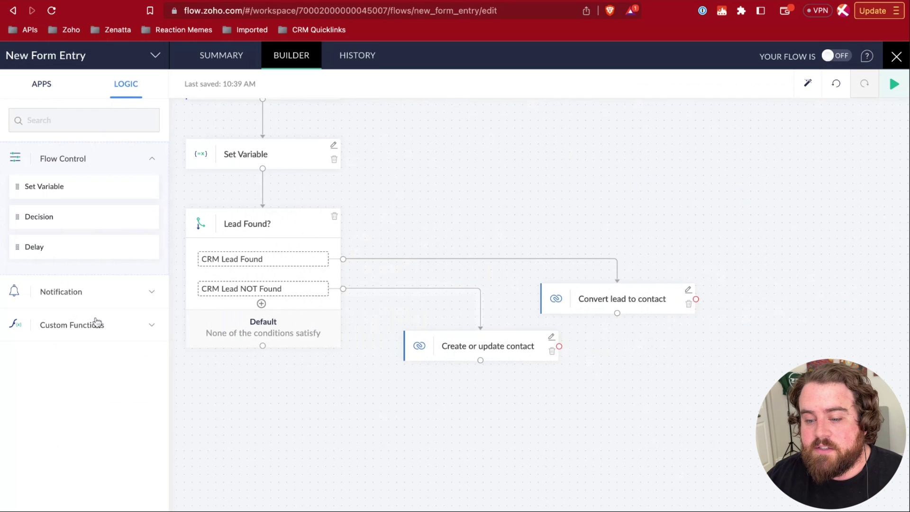
pyautogui.click(97, 298)
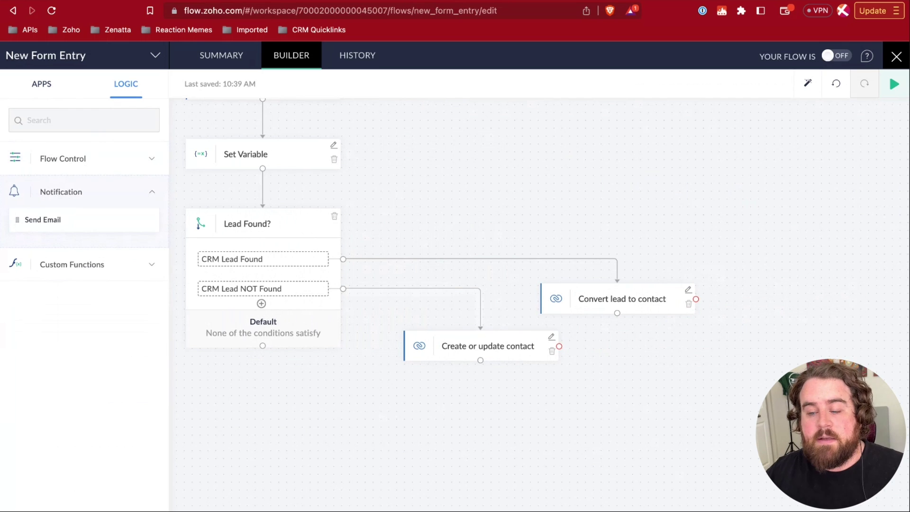
pyautogui.moveTo(42, 219); pyautogui.dragTo(678, 418)
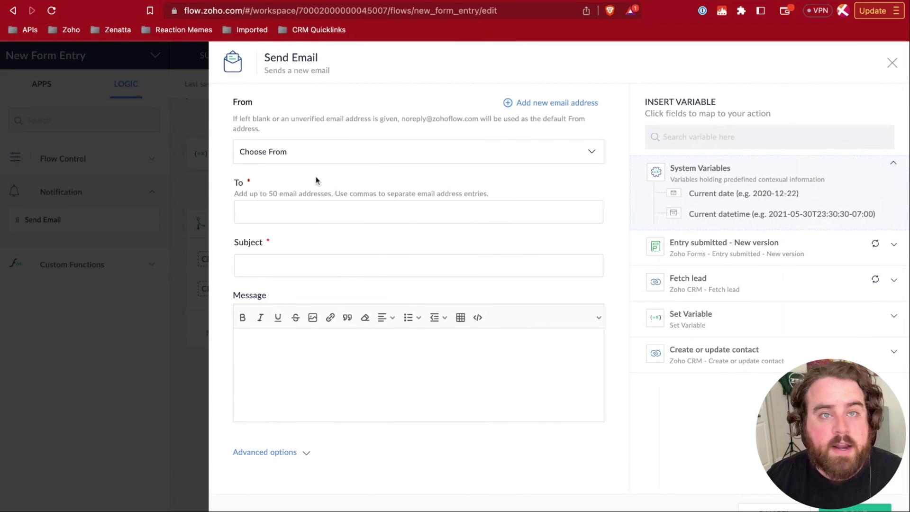
# - Choose the company address as sender and enter the recipient's e-mail address
pyautogui.click(283, 158)
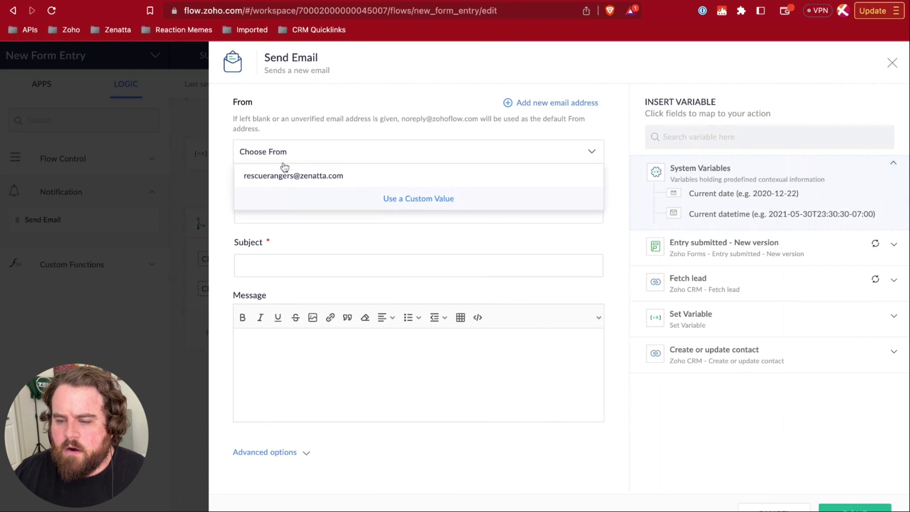
pyautogui.click(282, 174)
pyautogui.click(279, 208)
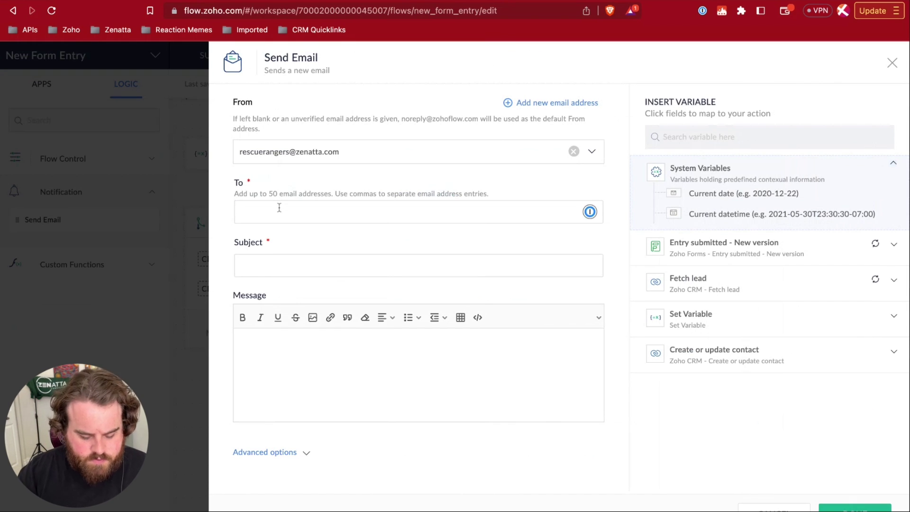
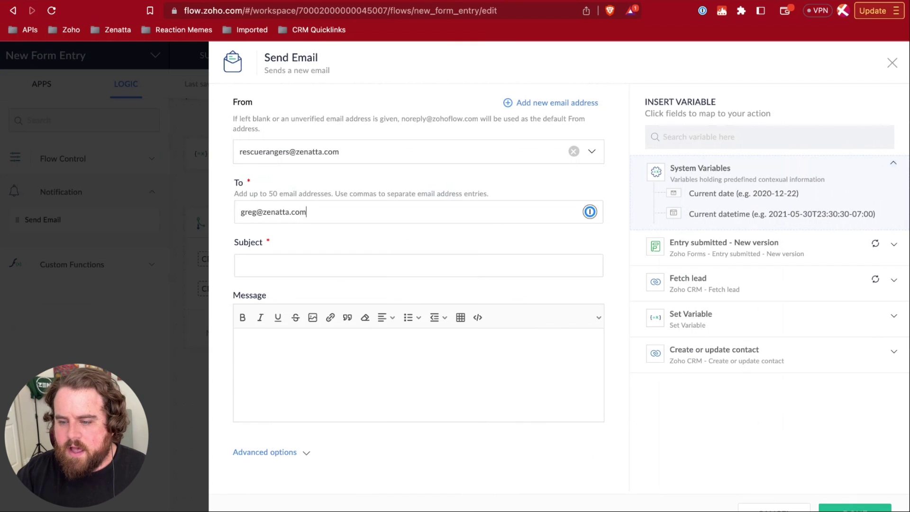
# - Set the subject to 'There was an error processing a form entry for ${trigger.Email}'
pyautogui.click(289, 261)
pyautogui.write('There was a')
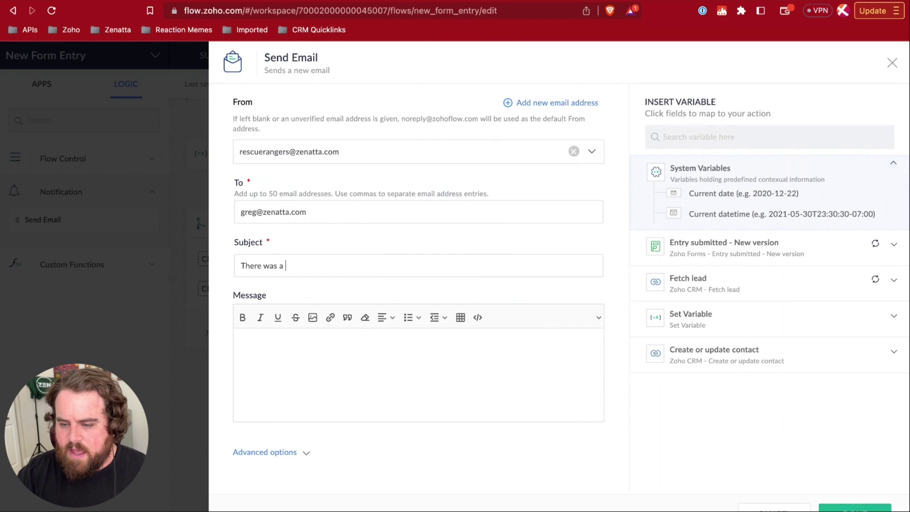
pyautogui.write('n error processing a form entry for')
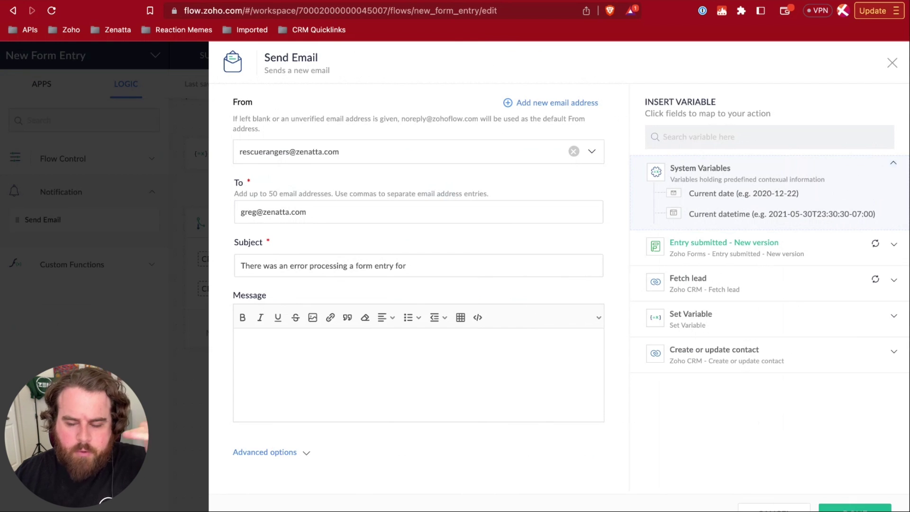
pyautogui.click(724, 243)
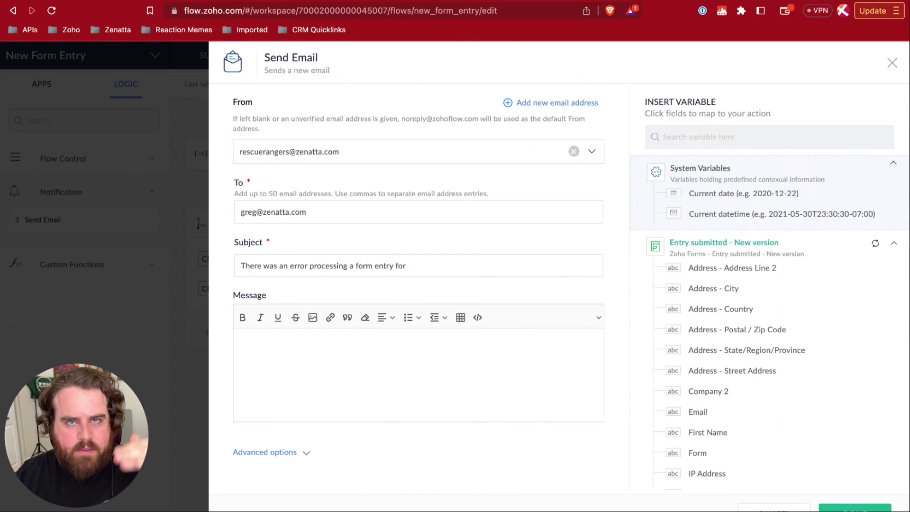
pyautogui.click(698, 412)
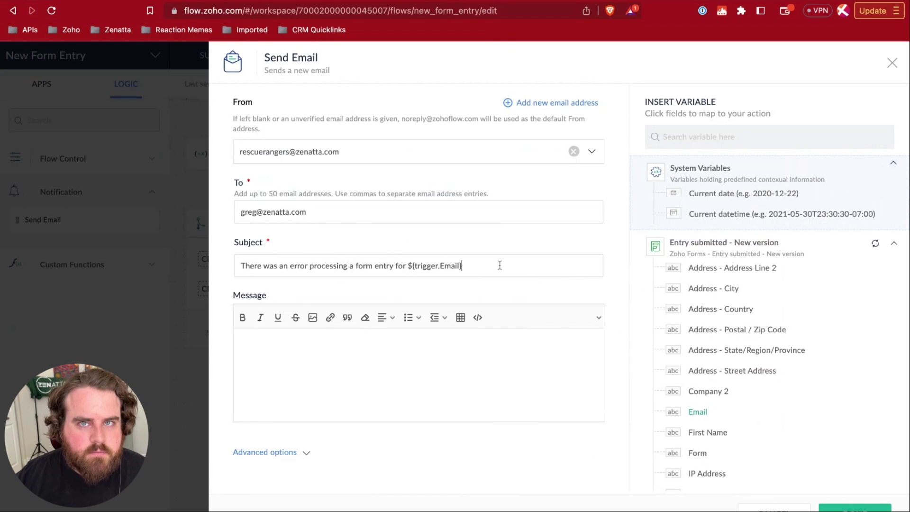
pyautogui.click(308, 365)
# - Write the message 'There was an error processing the folloiwing form entry in the New Form Entry Flow'
pyautogui.write('There was en')
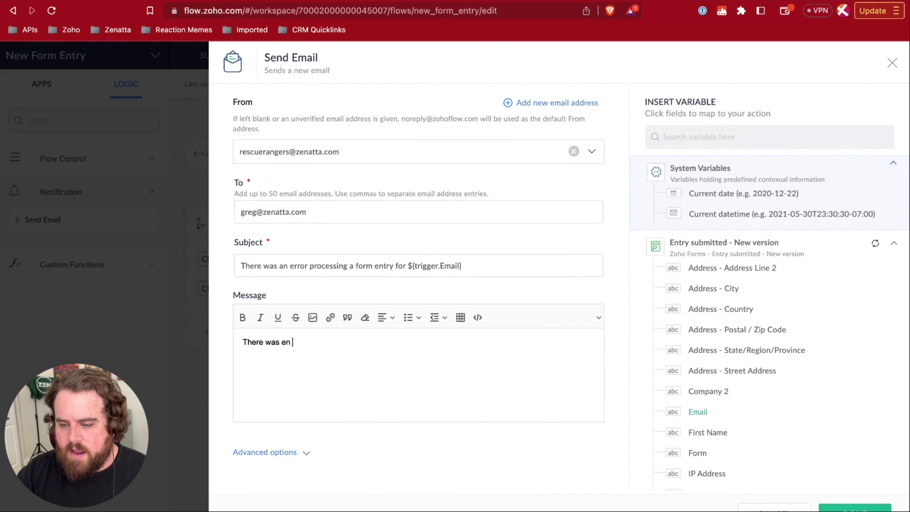
pyautogui.press('BackSpace')
pyautogui.press('BackSpace')
pyautogui.press('BackSpace')
pyautogui.write('an error processing the fo')
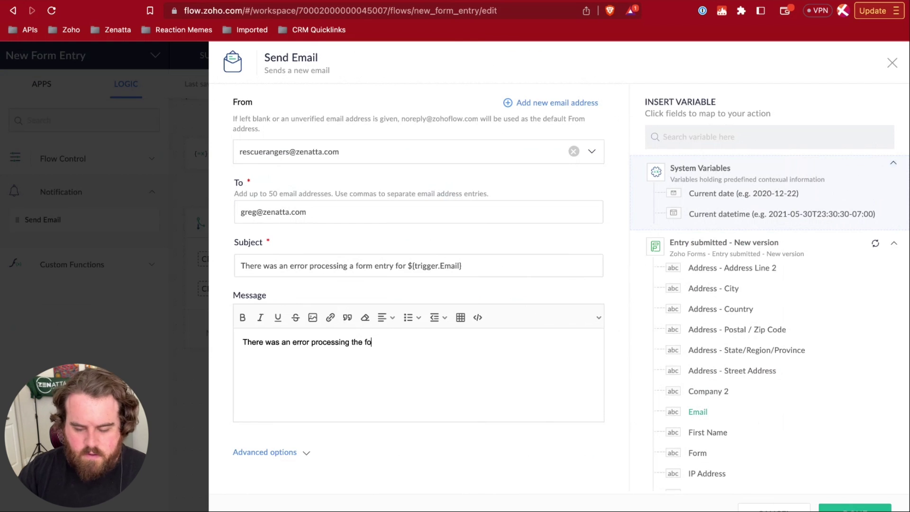
pyautogui.write('lloiwing form ')
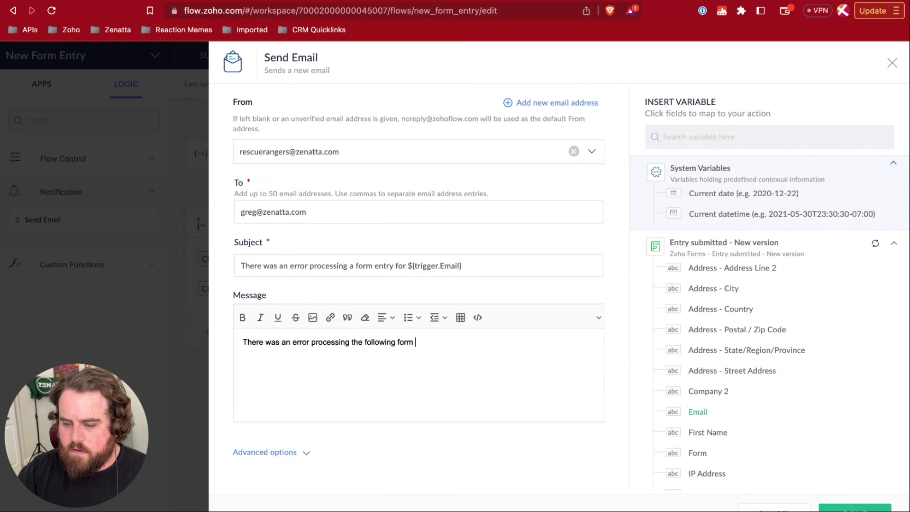
pyautogui.write('entry in the ')
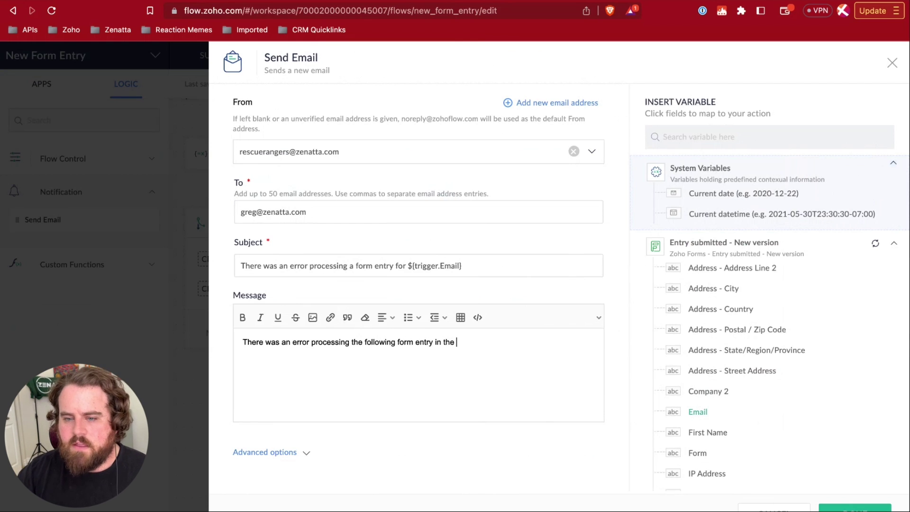
pyautogui.write('New Form Entry Flow')
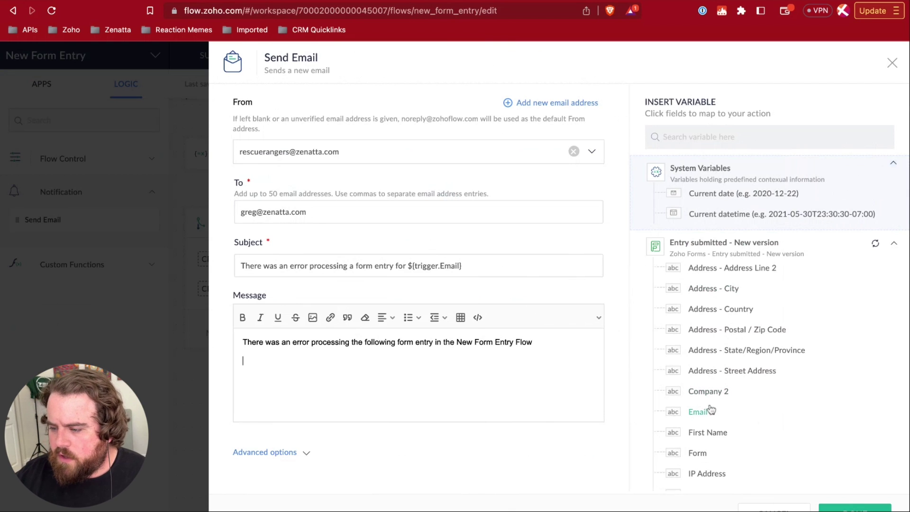
# - Append the entry's First Name, Email, Last Name, Phone and submission-time tokens to the message
pyautogui.click(708, 432)
pyautogui.click(699, 411)
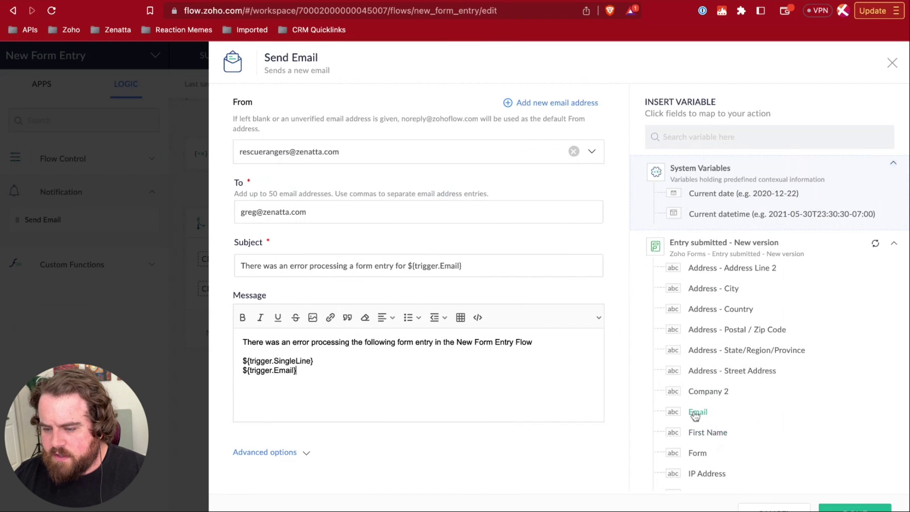
pyautogui.scroll(-3, 721, 407)
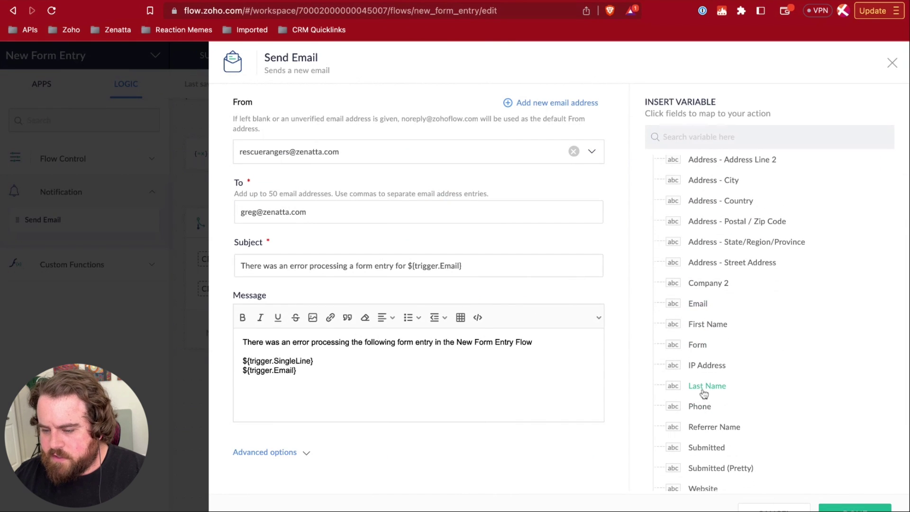
pyautogui.click(707, 386)
pyautogui.scroll(-1, 729, 422)
pyautogui.scroll(-1, 729, 422)
pyautogui.click(700, 365)
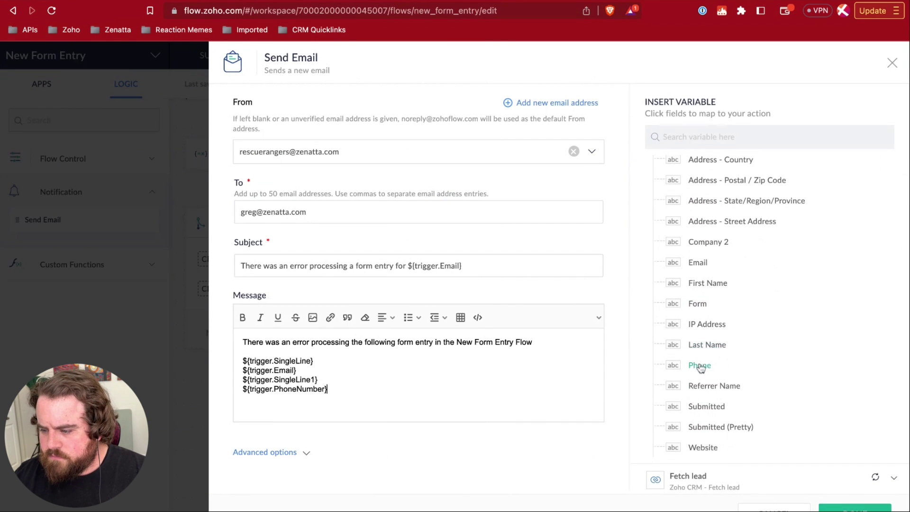
pyautogui.click(745, 405)
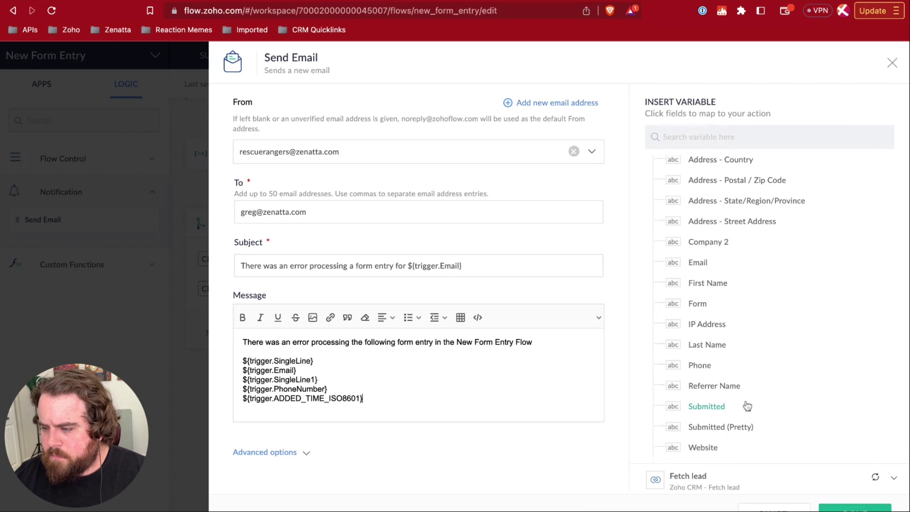
pyautogui.scroll(2, 764, 431)
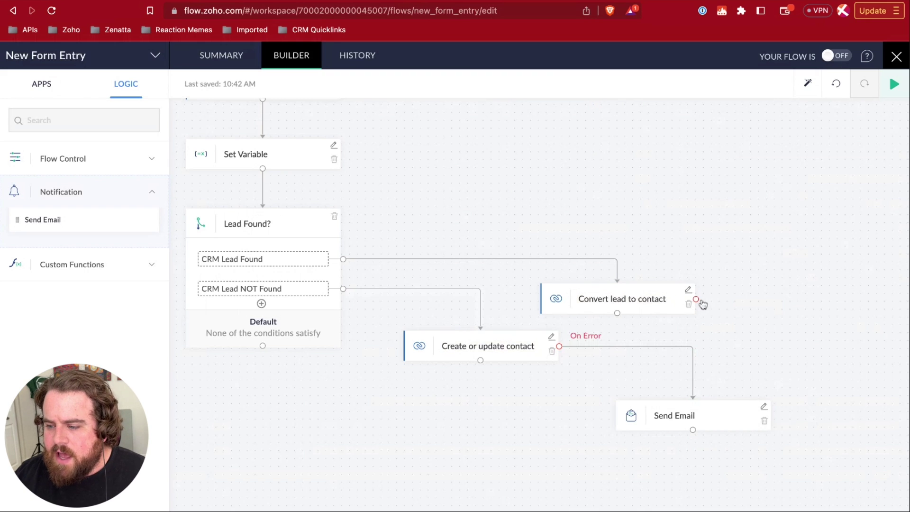
# - Route Convert lead to contact's On Error path into the Send Email step, then pan back to the top
pyautogui.moveTo(695, 300); pyautogui.dragTo(711, 412)
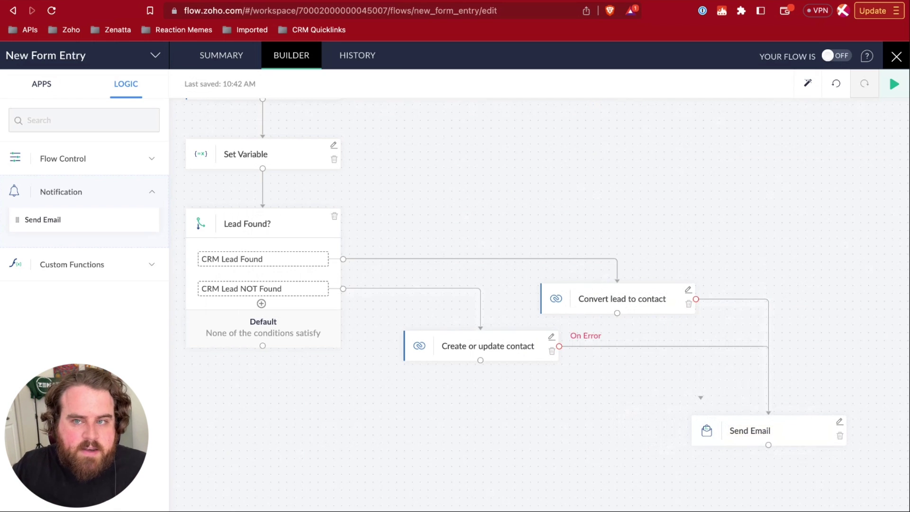
pyautogui.moveTo(435, 385); pyautogui.dragTo(556, 372)
pyautogui.scroll(5, 555, 372)
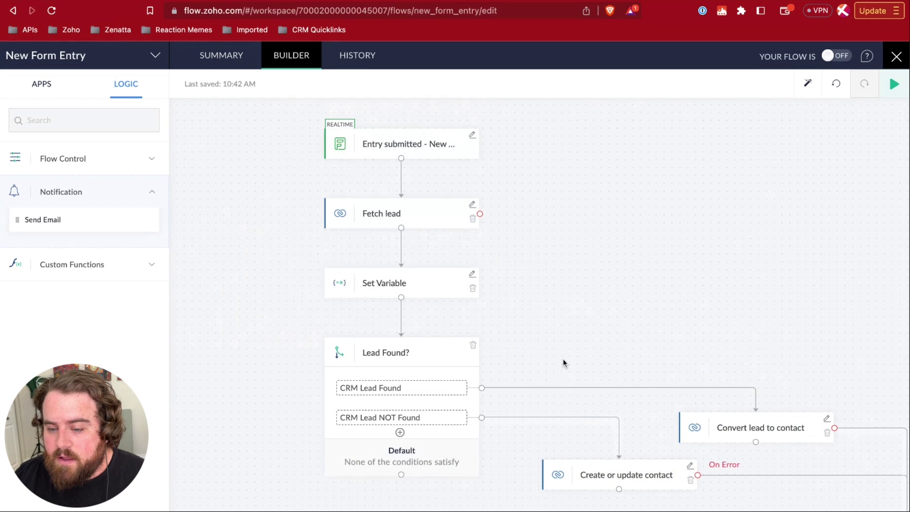
pyautogui.hscroll(3, 559, 368)
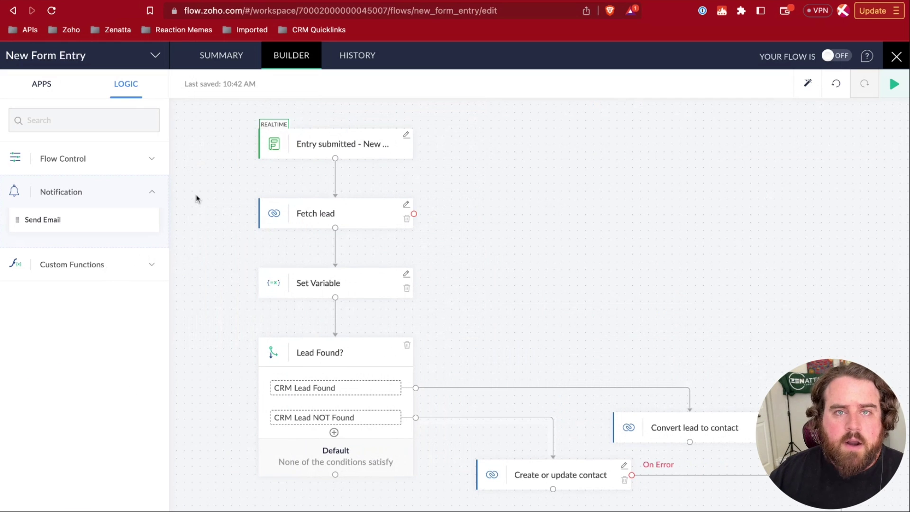
# - Filter the flow's task history to Failed status, All branches, on Jun 19, 2023
pyautogui.click(365, 60)
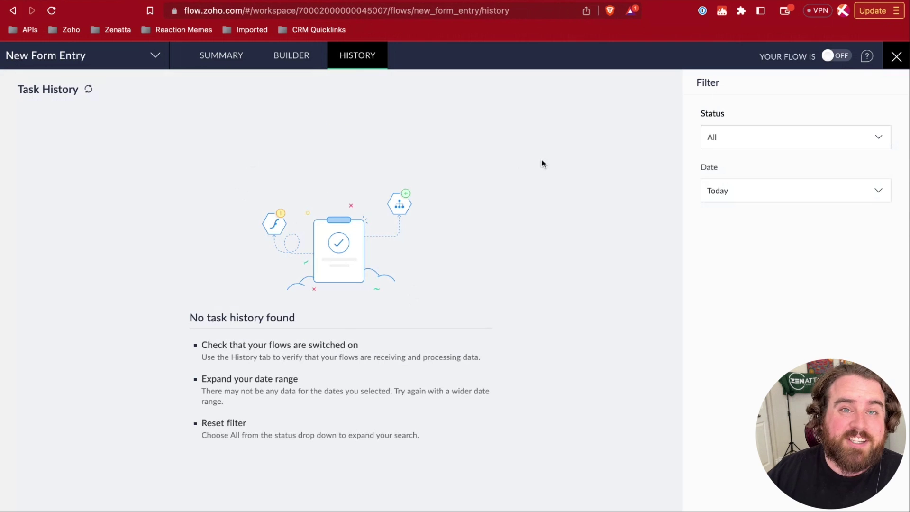
pyautogui.click(753, 145)
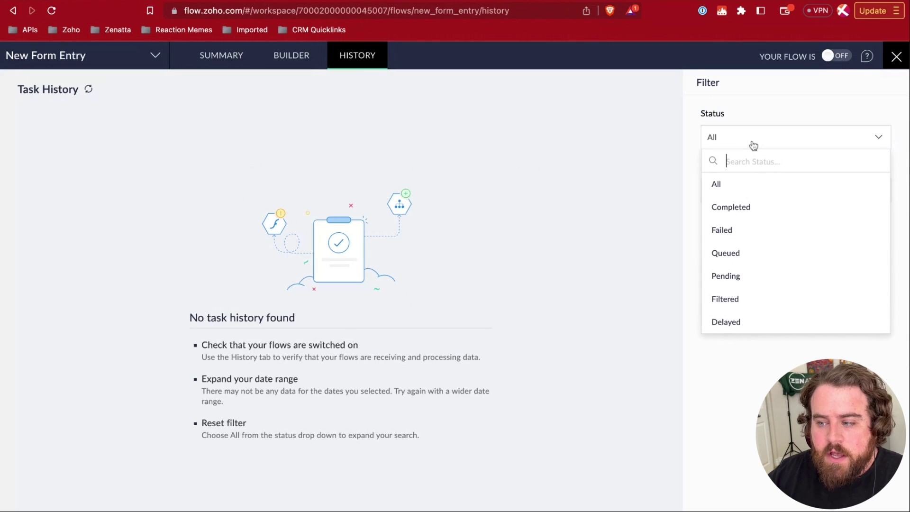
pyautogui.click(723, 232)
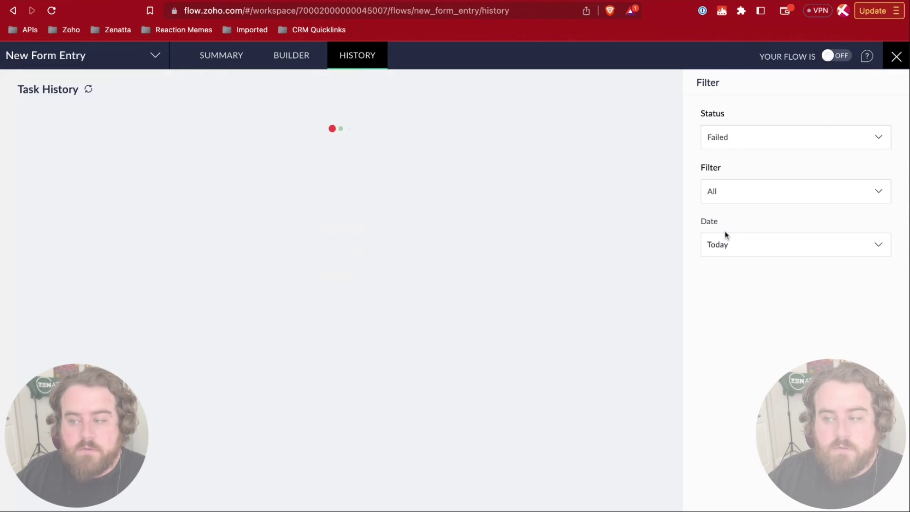
pyautogui.click(733, 200)
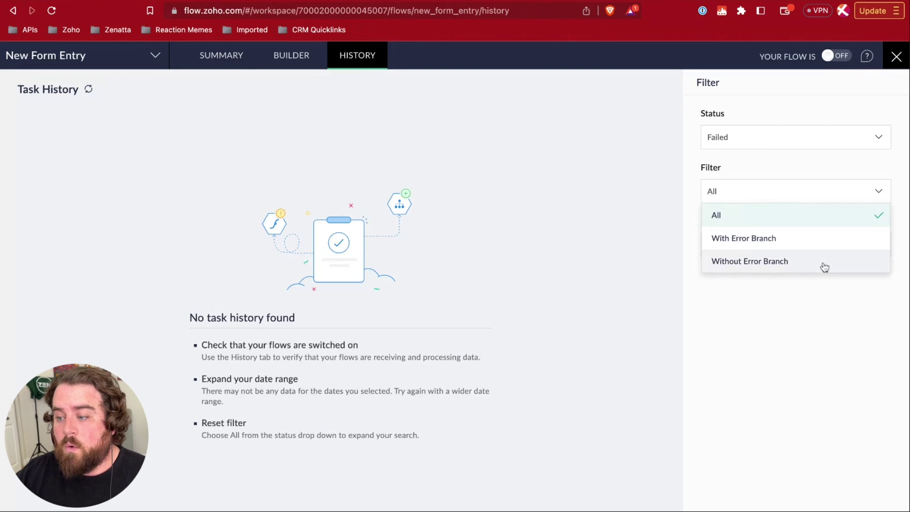
pyautogui.click(803, 283)
pyautogui.click(764, 246)
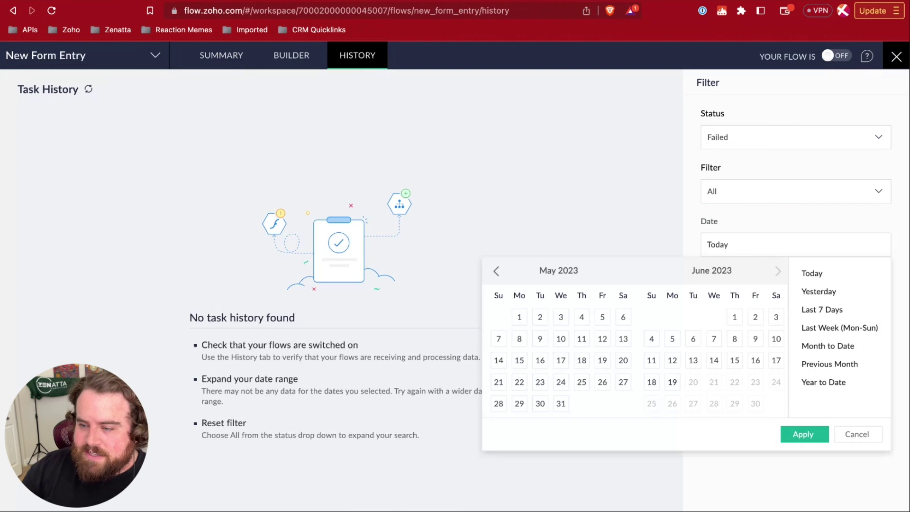
pyautogui.click(674, 383)
pyautogui.click(800, 434)
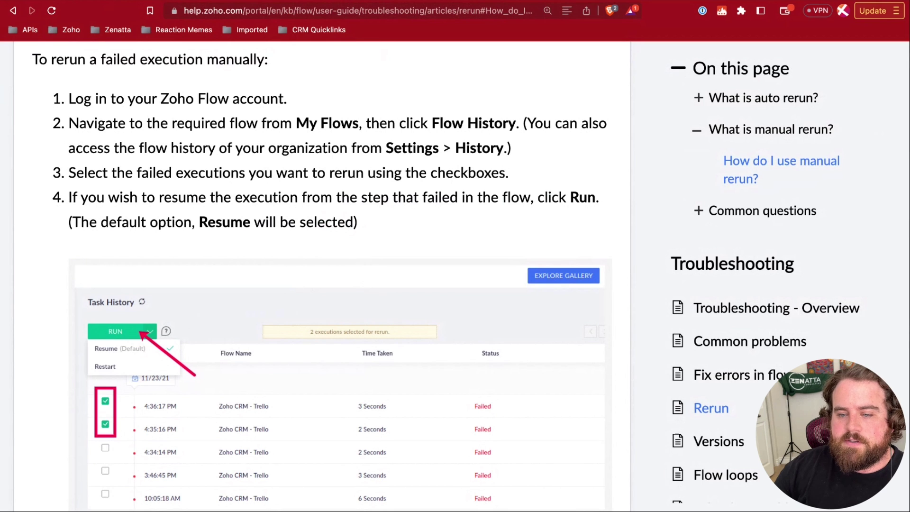
# - Scroll the manual rerun help article down to its Run, Resume and Restart options
pyautogui.scroll(-3, 381, 155)
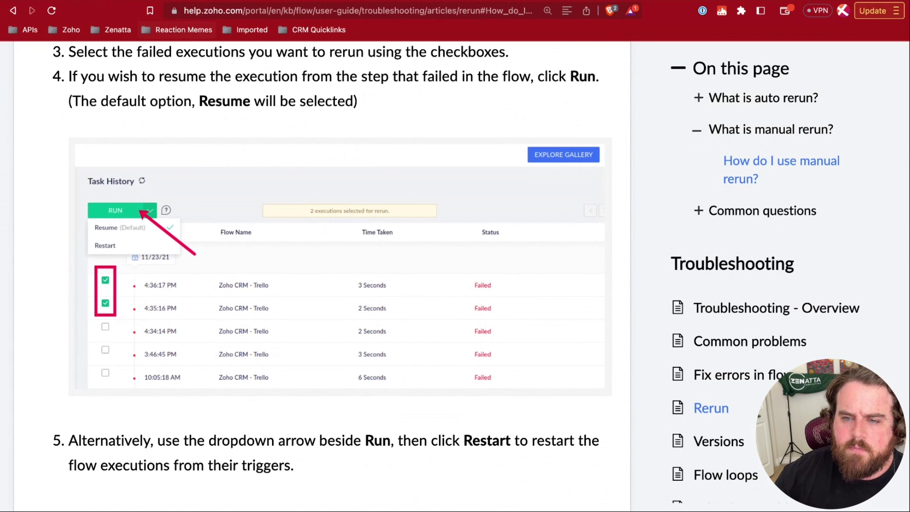
pyautogui.click(200, 1)
# - Return to the New Form Entry flow's BUILDER view
pyautogui.click(266, 55)
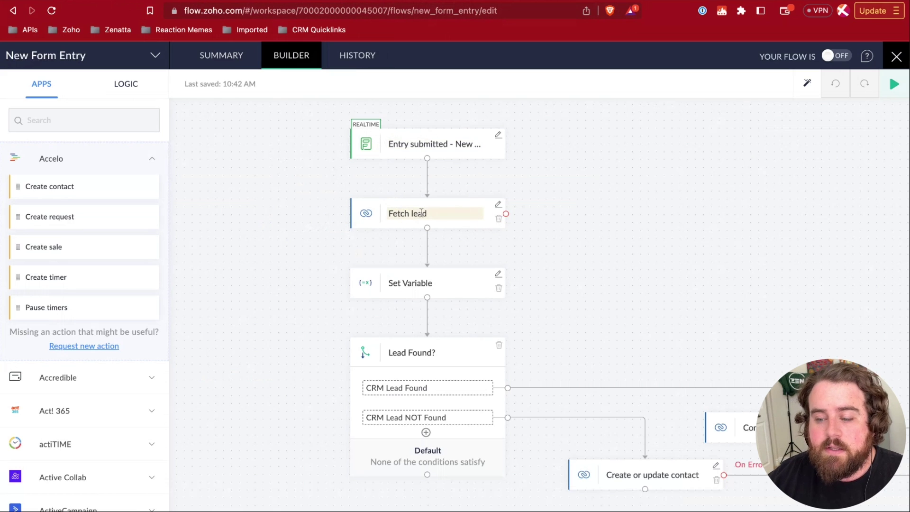
pyautogui.hscroll(2, 551, 237)
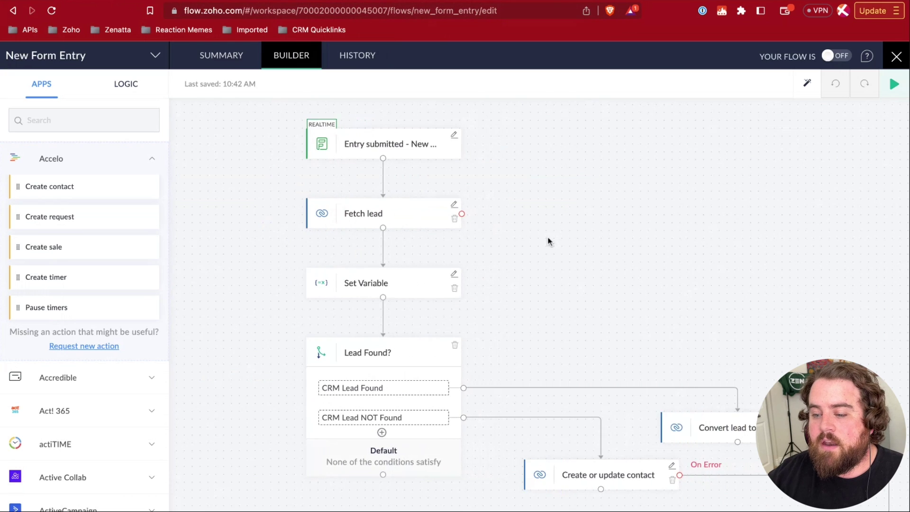
pyautogui.scroll(-4, 551, 237)
pyautogui.hscroll(3, 548, 241)
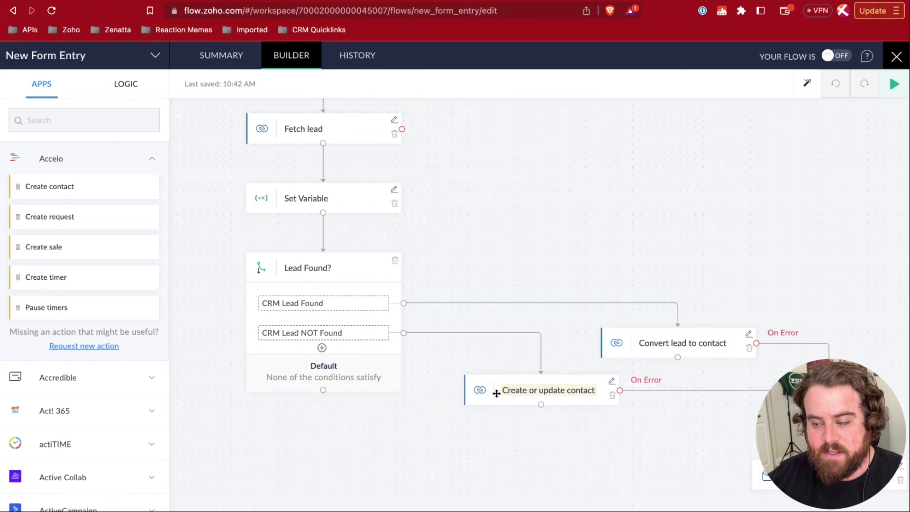
pyautogui.hscroll(3, 635, 421)
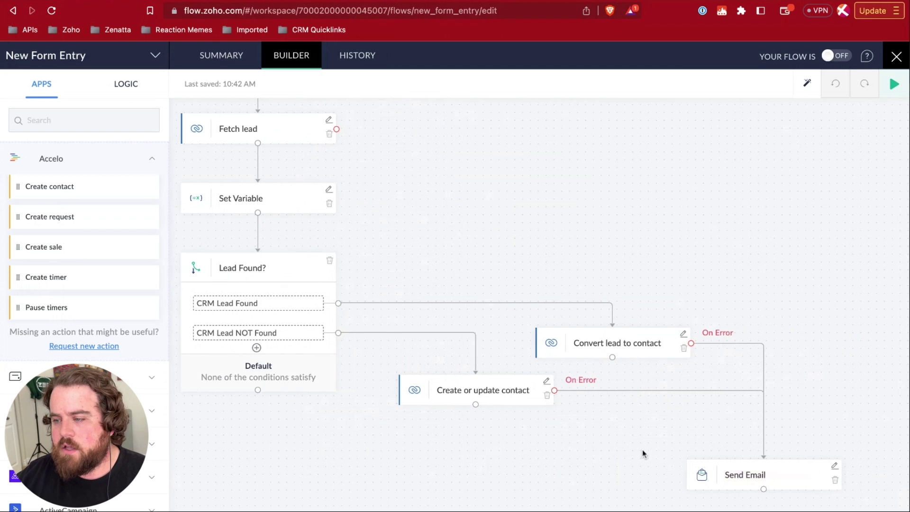
pyautogui.hscroll(-3, 643, 454)
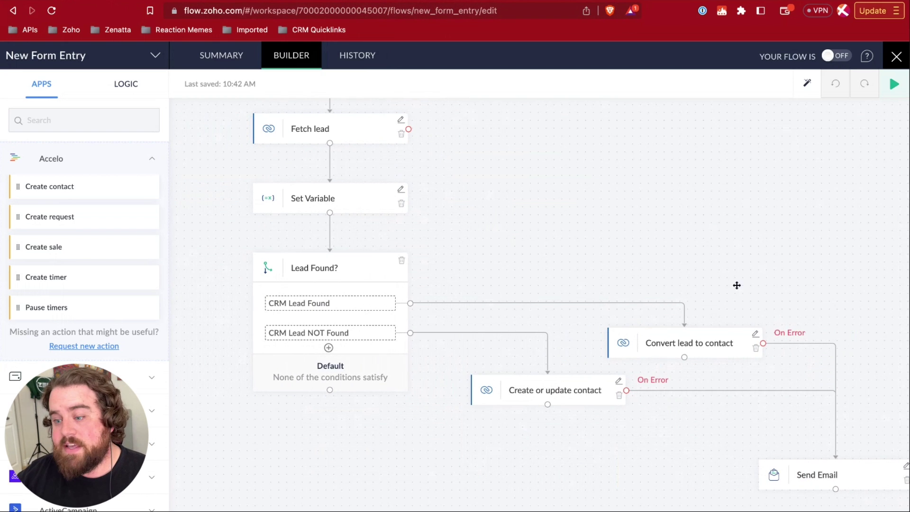
pyautogui.scroll(2, 466, 238)
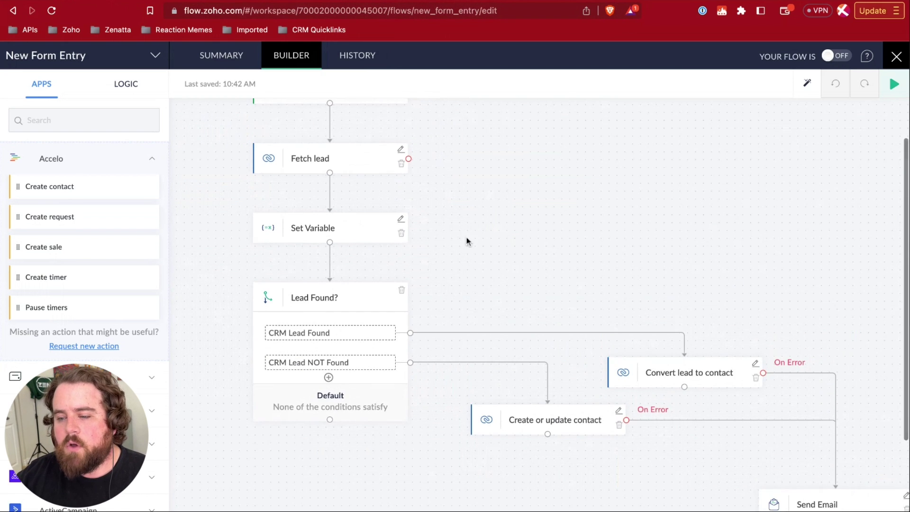
pyautogui.scroll(1, 466, 238)
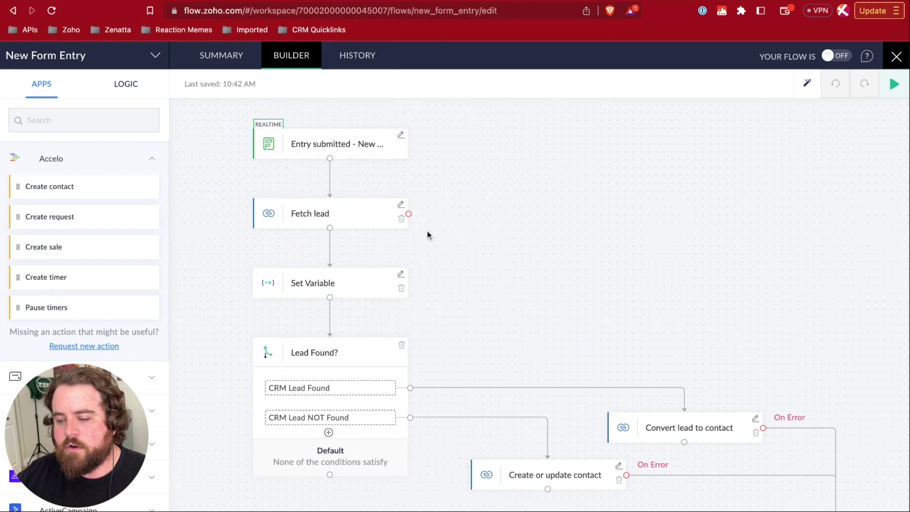
pyautogui.scroll(-3, 778, 486)
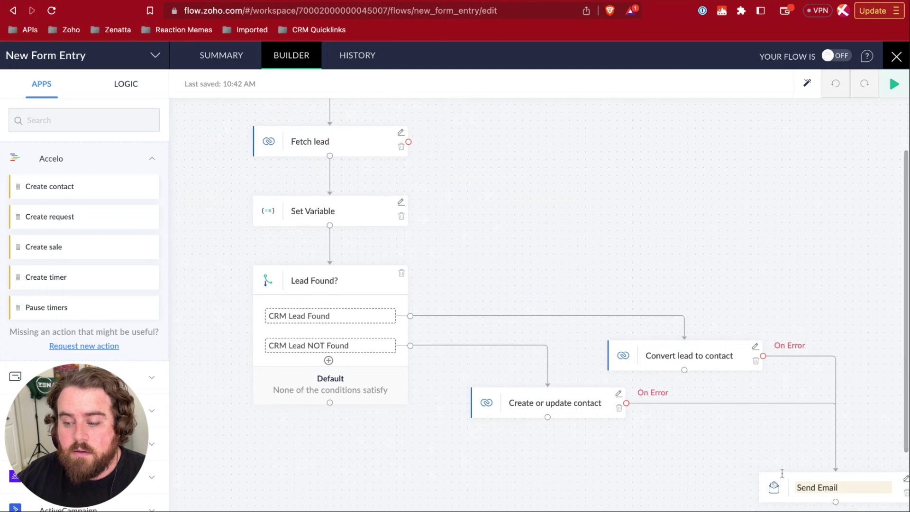
pyautogui.scroll(3, 656, 439)
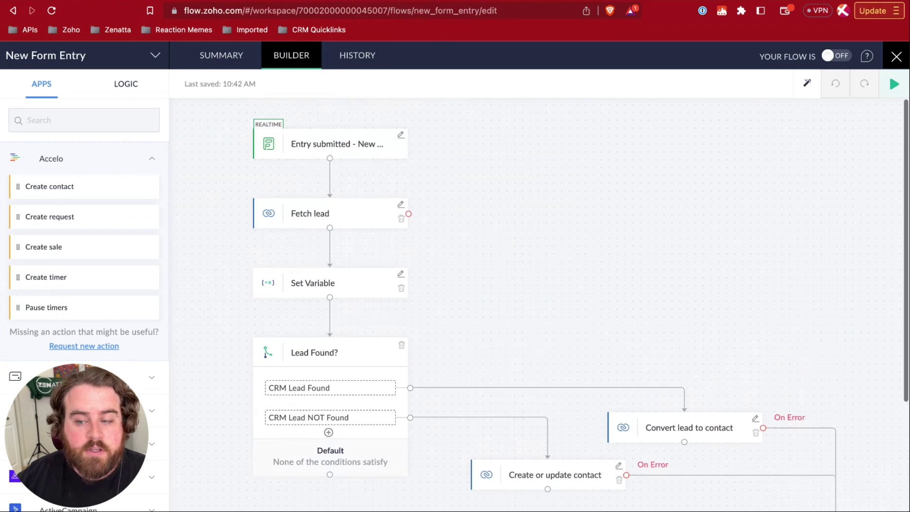